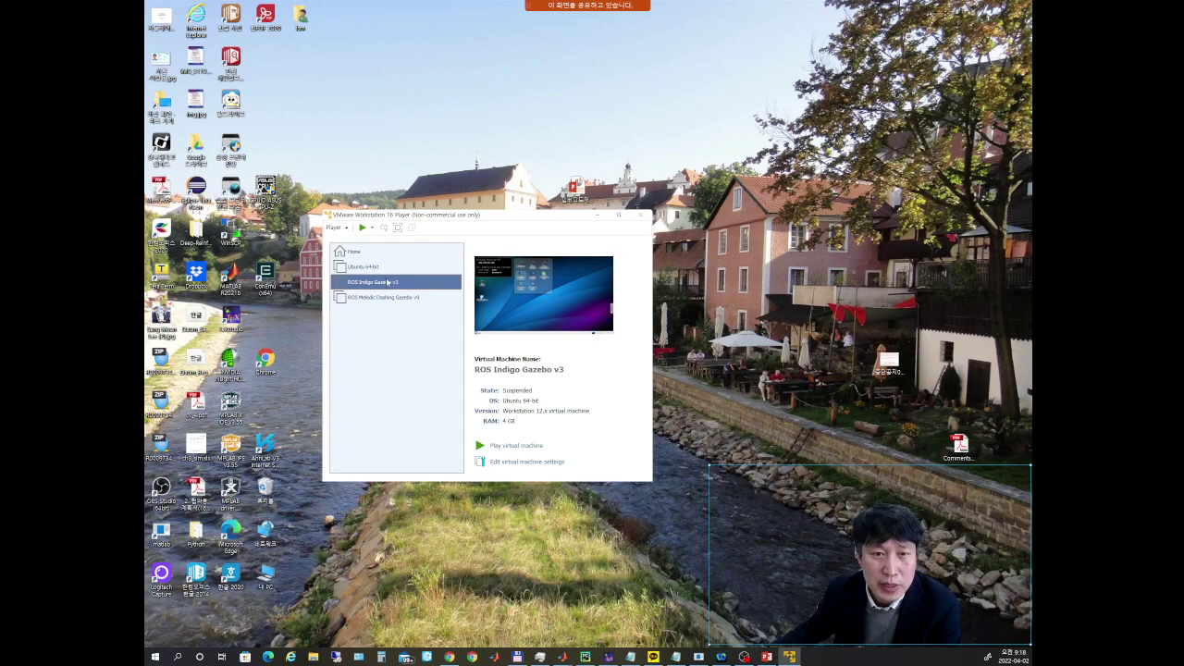
# - Start the ROS Indigo Gazebo v3 virtual machine and launch the Gazebo PR2 Simulator on its desktop
pyautogui.click(511, 445)
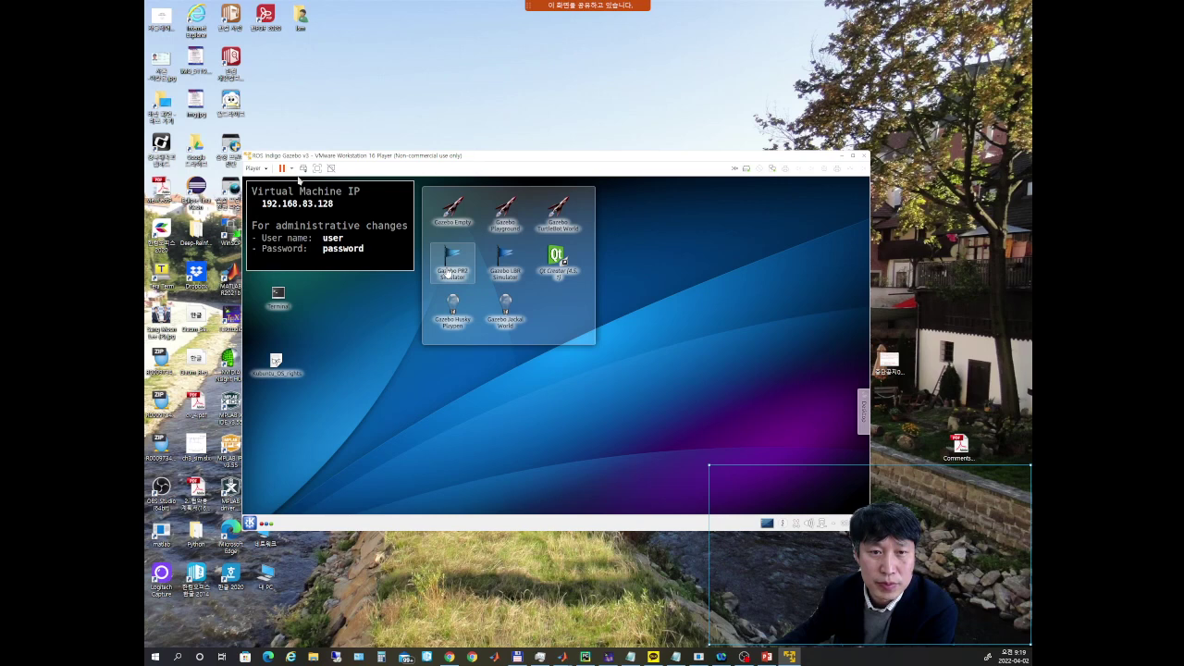
pyautogui.click(299, 181)
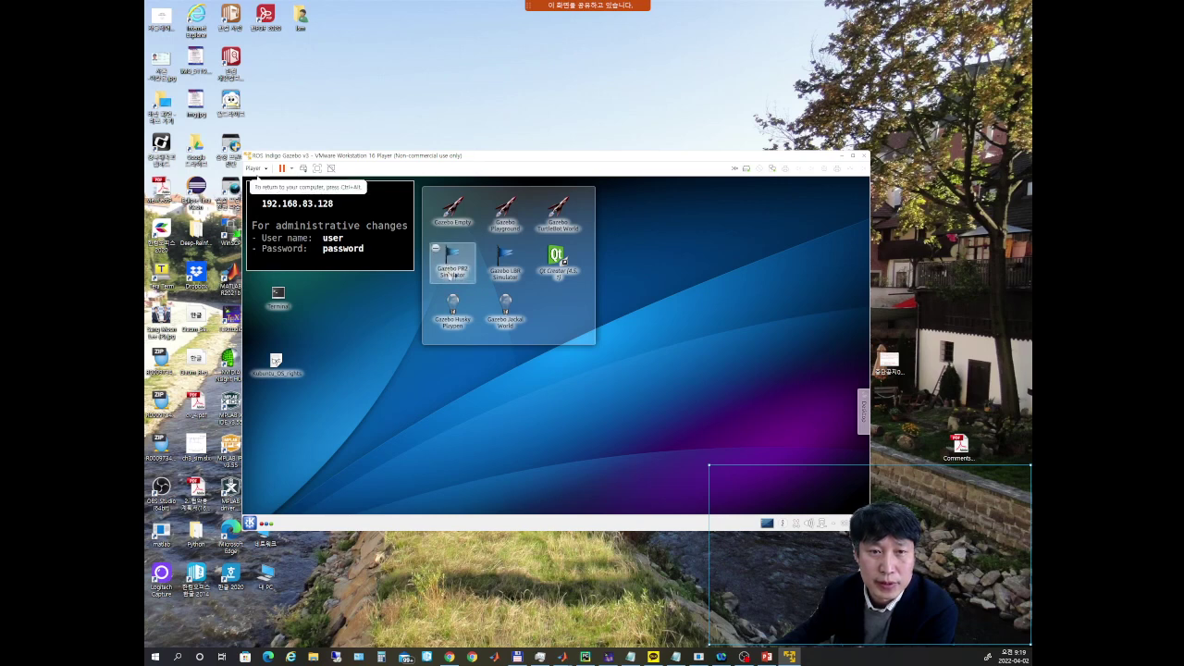
pyautogui.click(452, 268)
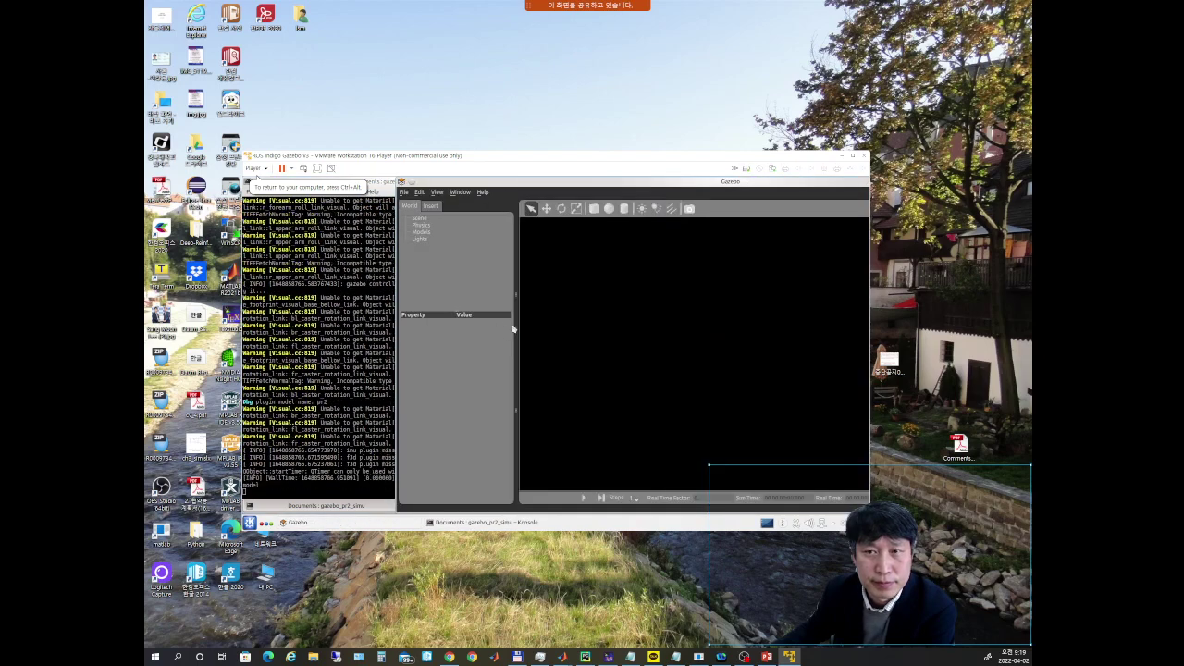
# - Maximize the virtual machine window and move the simulator's terminal window clear of the desktop shortcuts
pyautogui.click(853, 157)
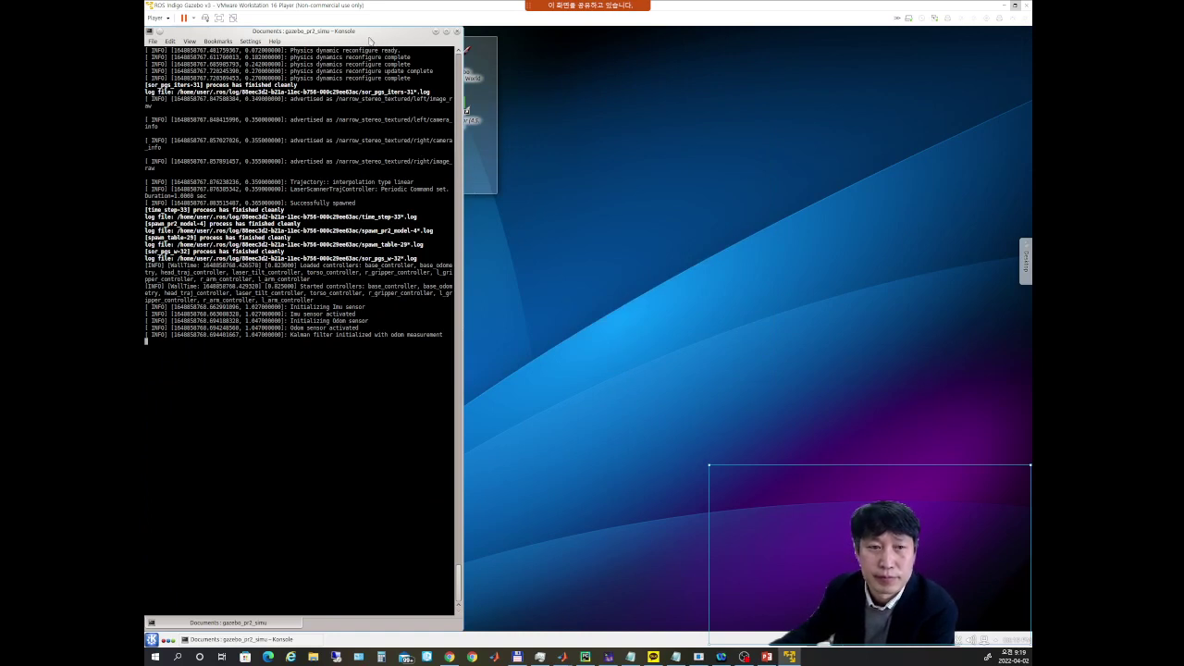
pyautogui.moveTo(366, 32); pyautogui.dragTo(409, 77)
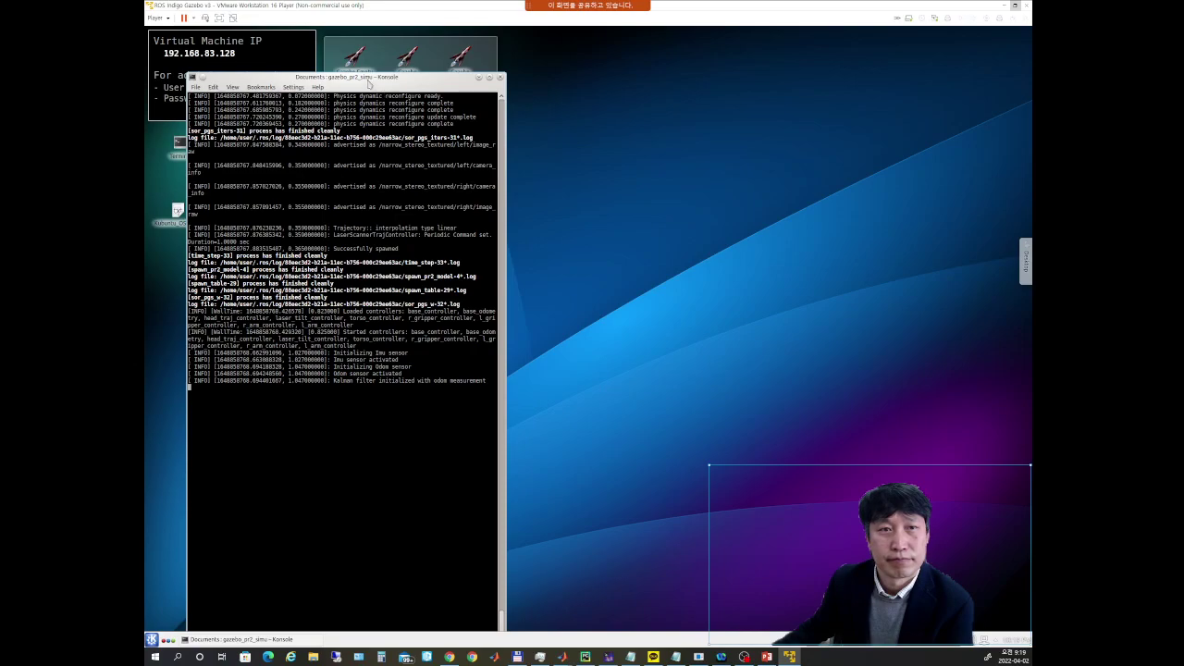
pyautogui.moveTo(367, 77)
pyautogui.mouseDown()
pyautogui.moveTo(561, 326)
pyautogui.moveTo(450, 309)
pyautogui.moveTo(433, 215)
pyautogui.moveTo(376, 68)
pyautogui.mouseUp()
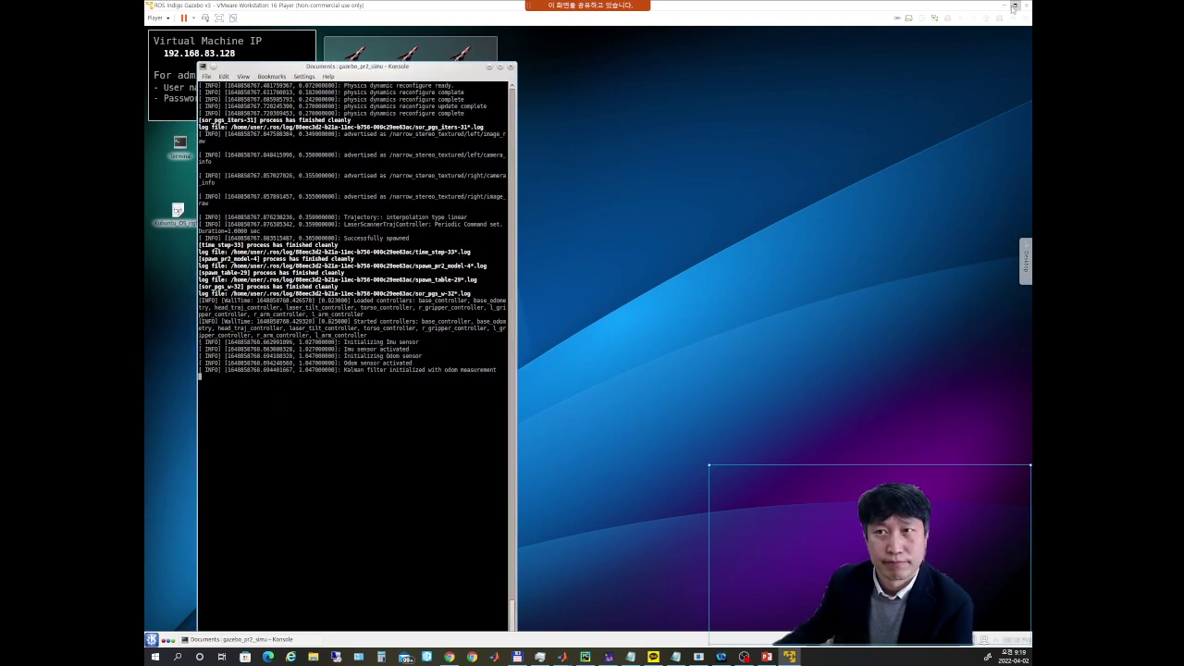
pyautogui.click(1014, 5)
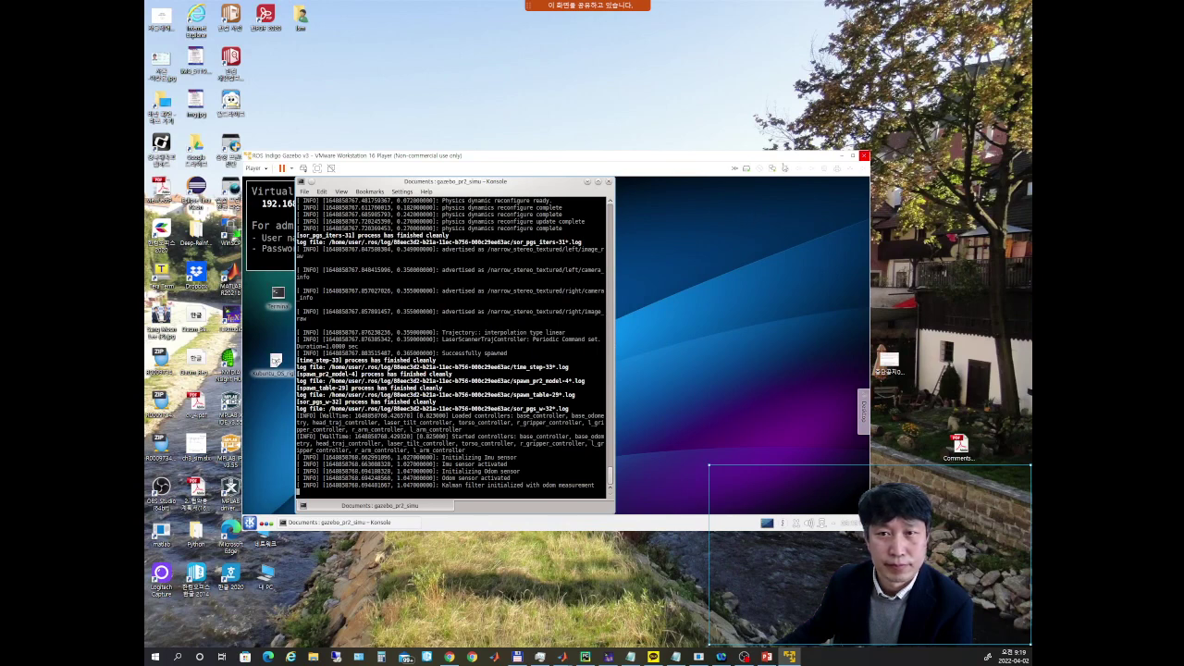
pyautogui.click(853, 158)
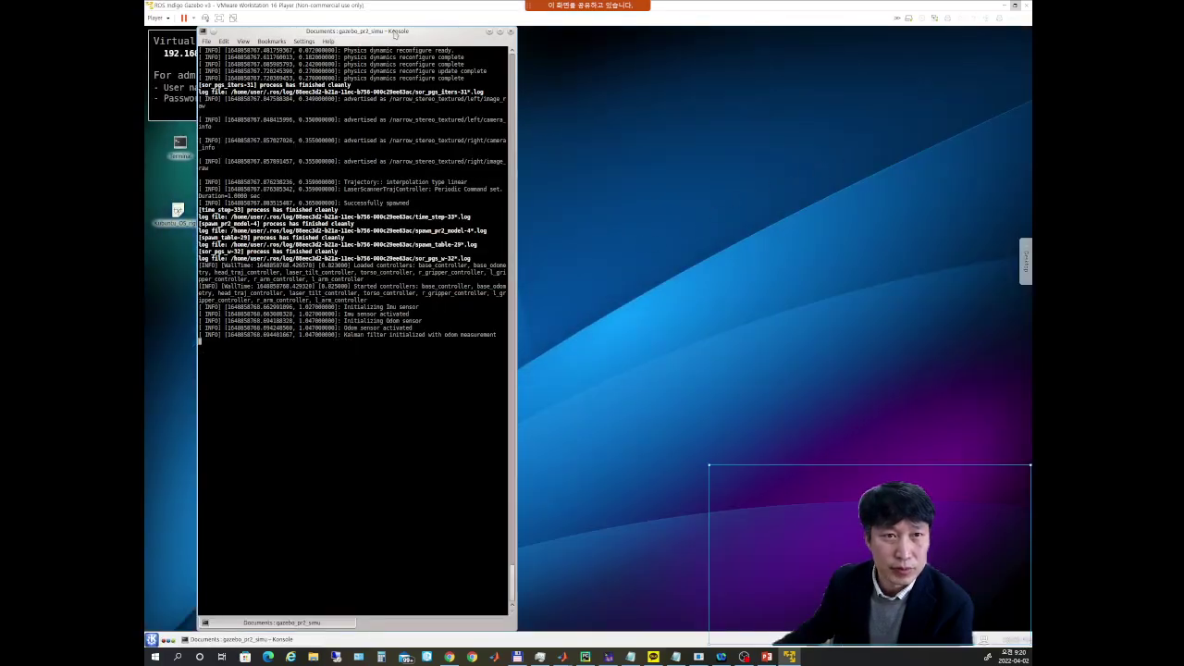
pyautogui.moveTo(398, 37); pyautogui.dragTo(396, 97)
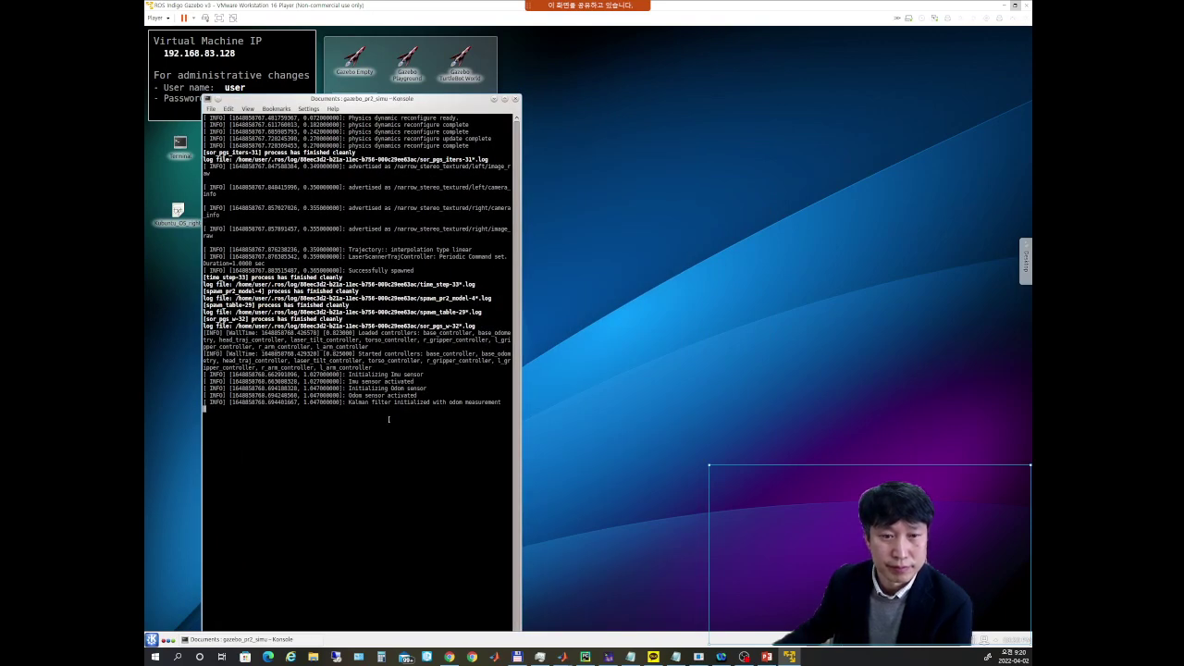
# - Stop the PR2 simulation running in the terminal and reposition its window to follow the shutdown output
pyautogui.hotkey('ctrl', 'c')
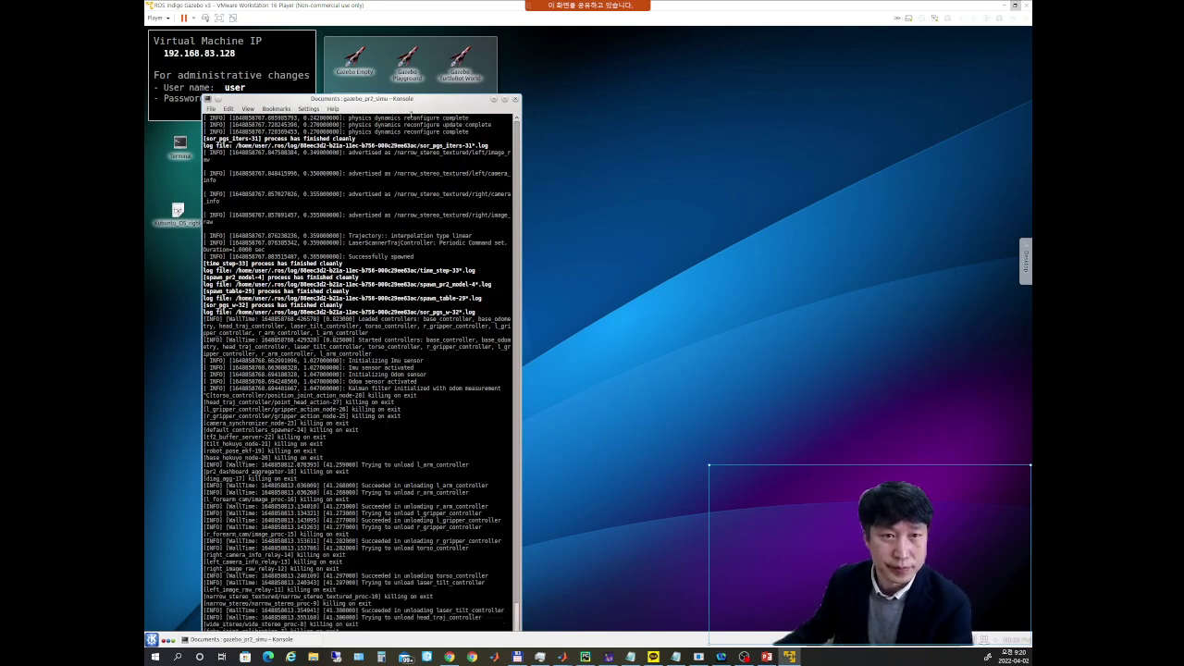
pyautogui.moveTo(404, 100); pyautogui.dragTo(400, 54)
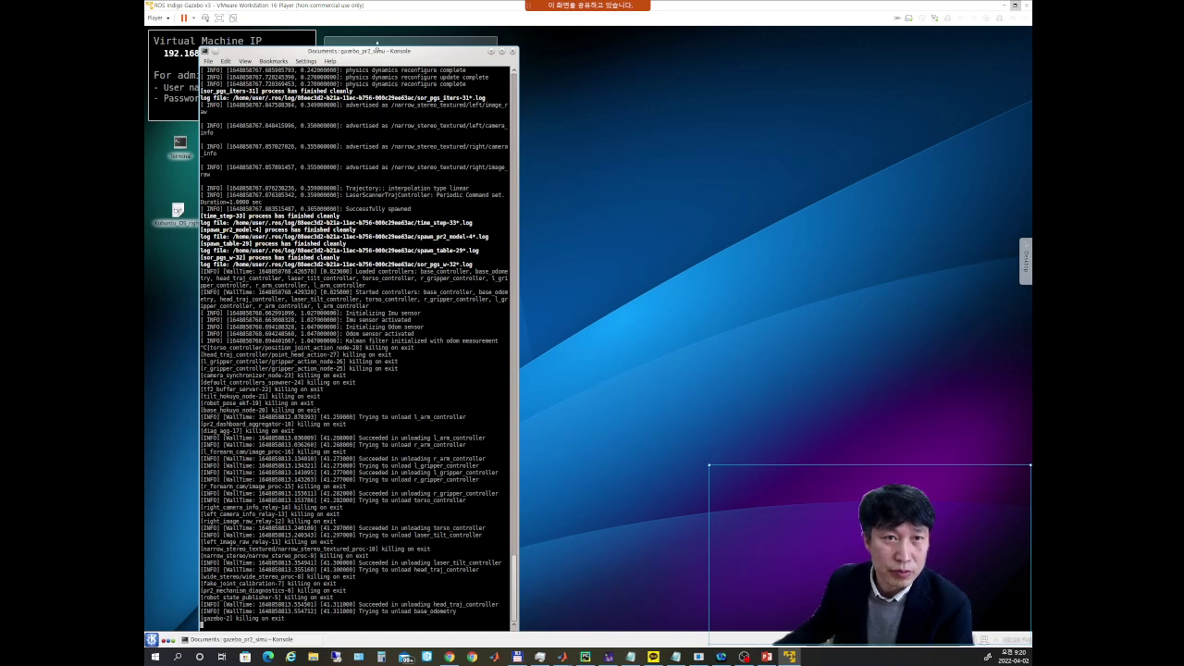
pyautogui.moveTo(377, 44); pyautogui.dragTo(361, 71)
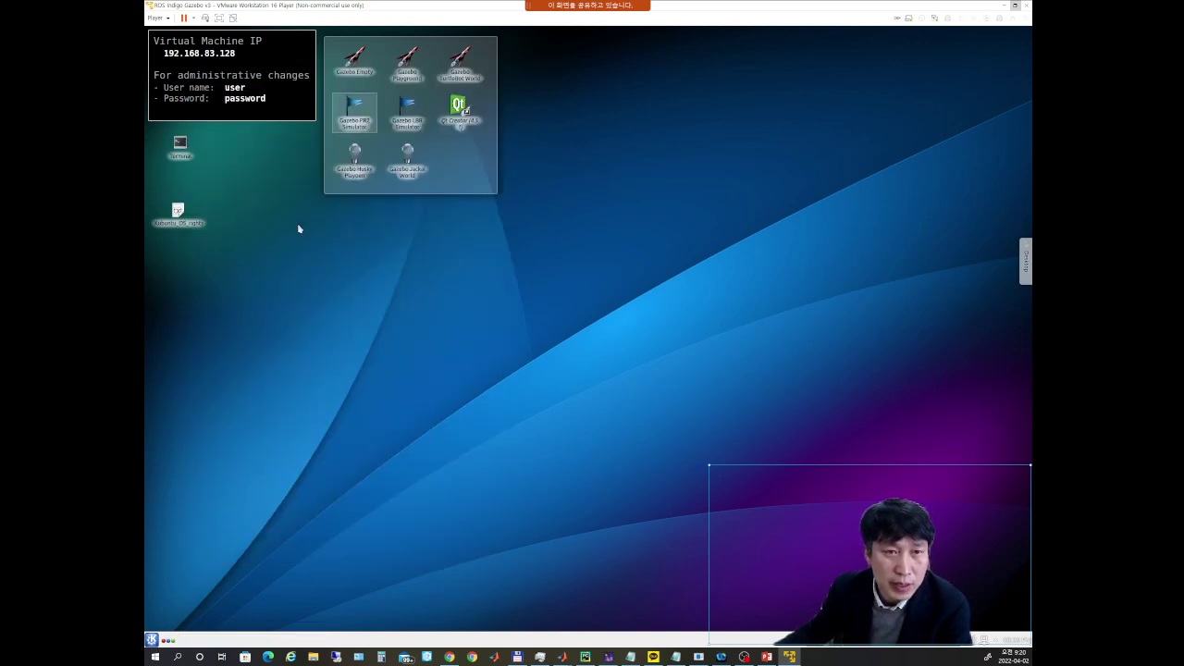
pyautogui.click(356, 112)
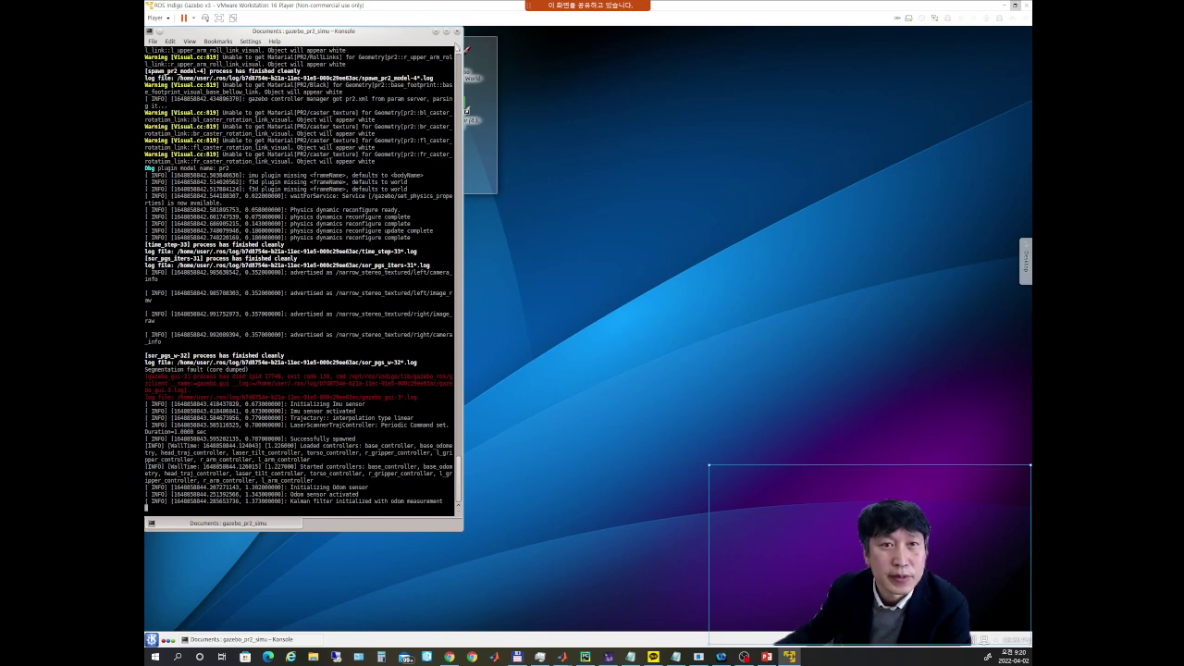
pyautogui.click(456, 31)
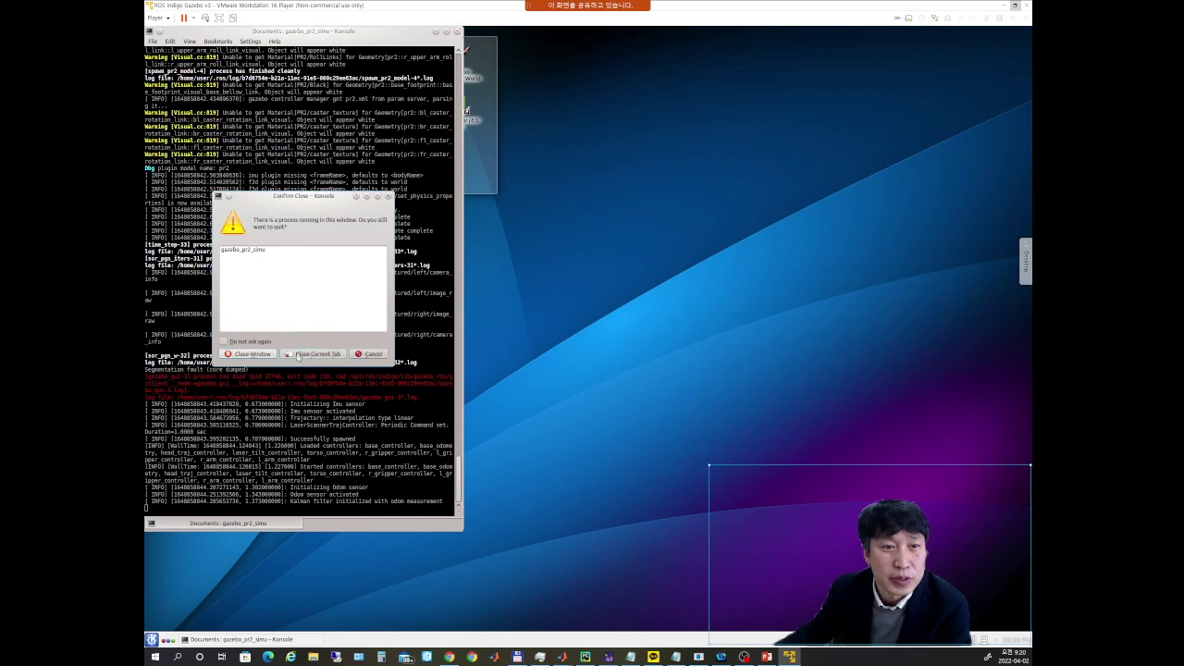
pyautogui.click(261, 354)
# - Launch the Gazebo Husky Playpen simulation and run rviz from a new terminal tab
pyautogui.click(352, 162)
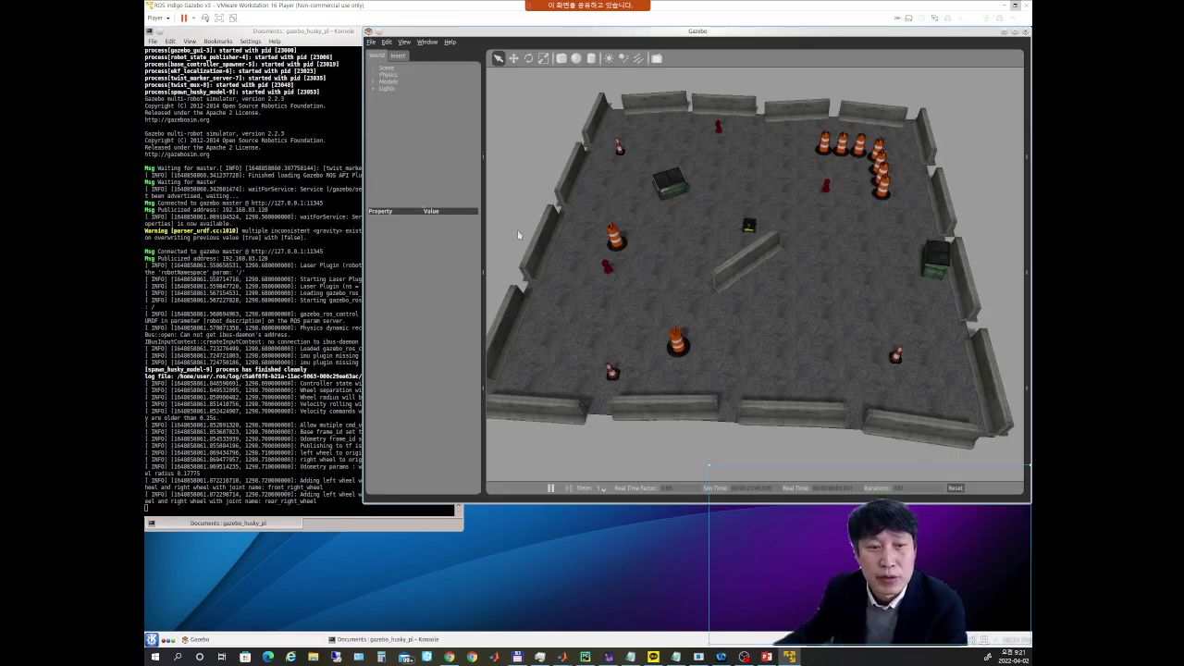
pyautogui.click(303, 466)
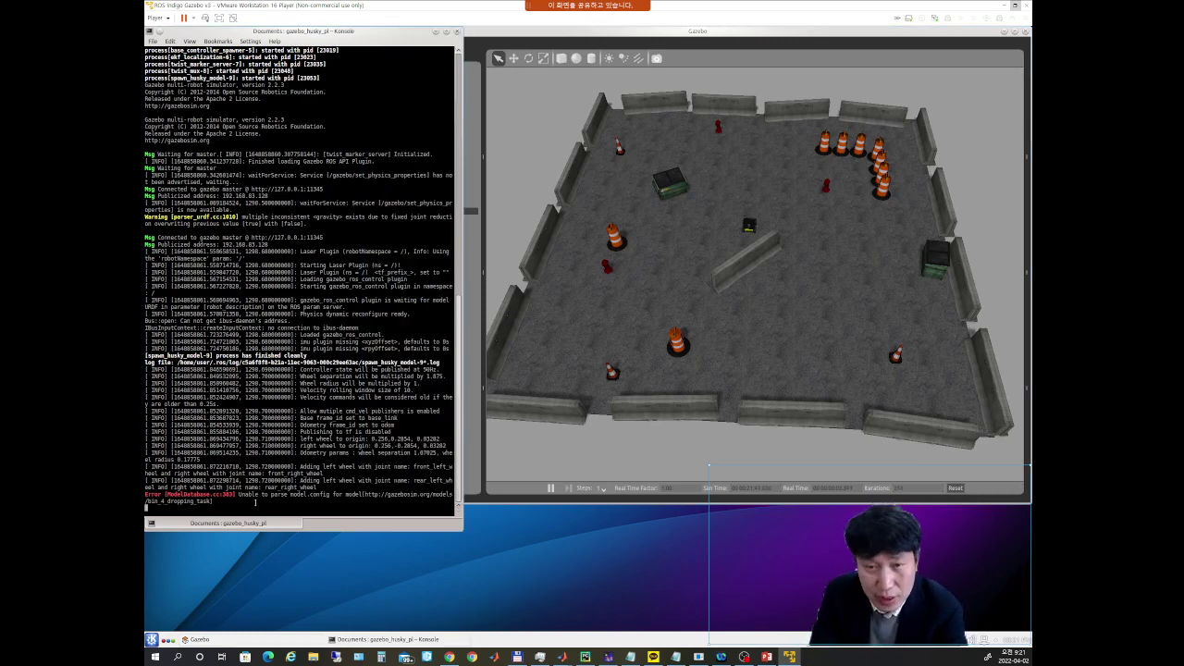
pyautogui.hotkey('ctrl', 'shift', 't')
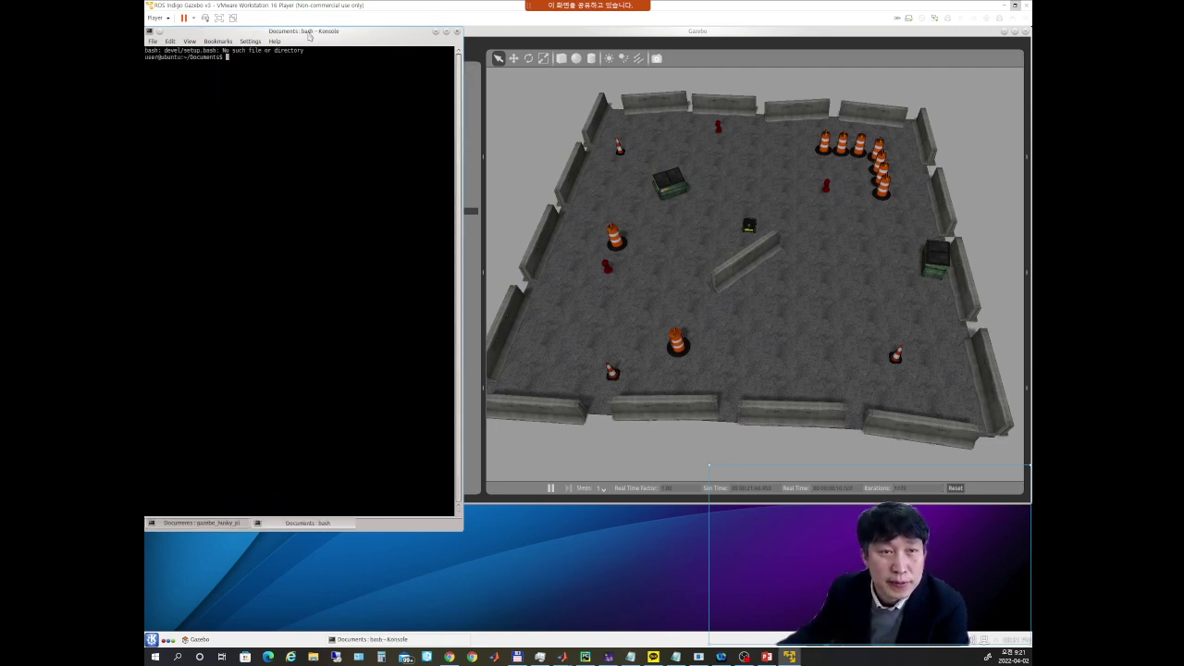
pyautogui.moveTo(310, 37); pyautogui.dragTo(337, 56)
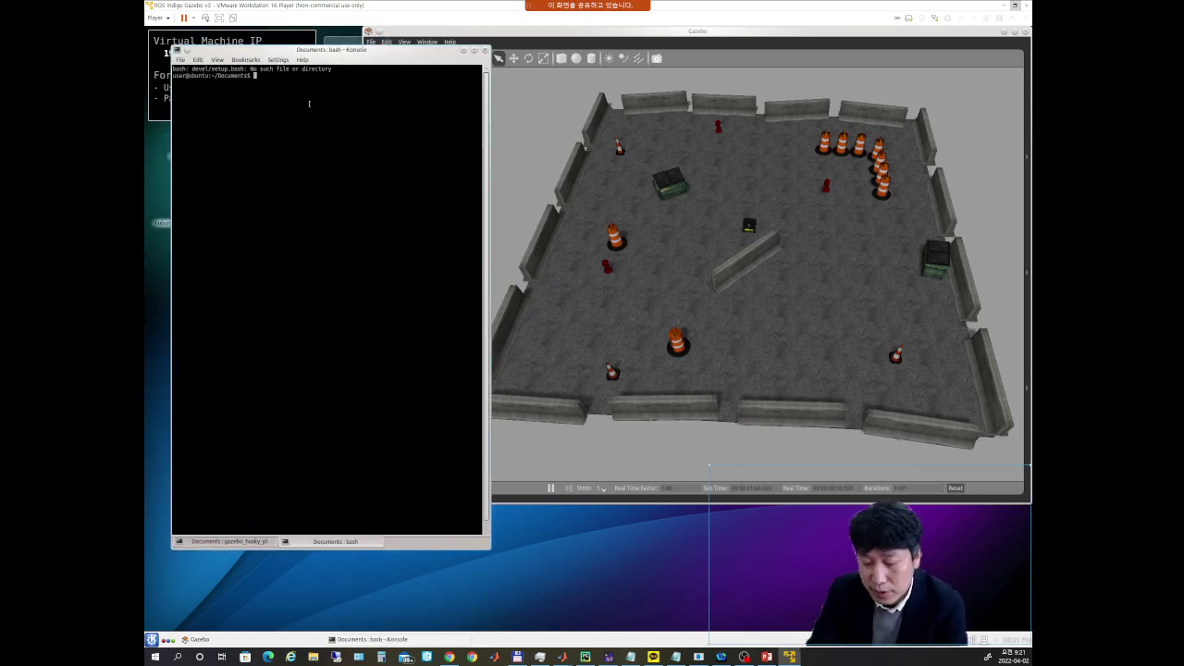
pyautogui.write('rviz')
pyautogui.press('Return')
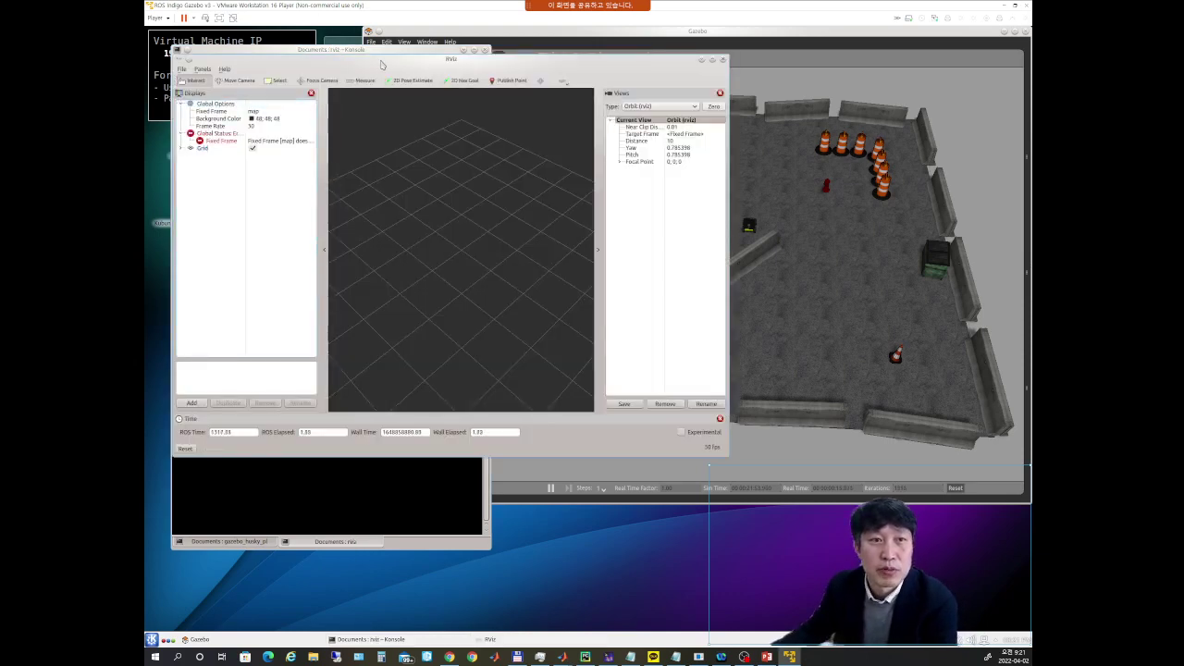
# - Rearrange the RViz, Gazebo and terminal windows so the Gazebo Husky Playpen desktop shortcut is uncovered
pyautogui.moveTo(420, 65); pyautogui.dragTo(450, 134)
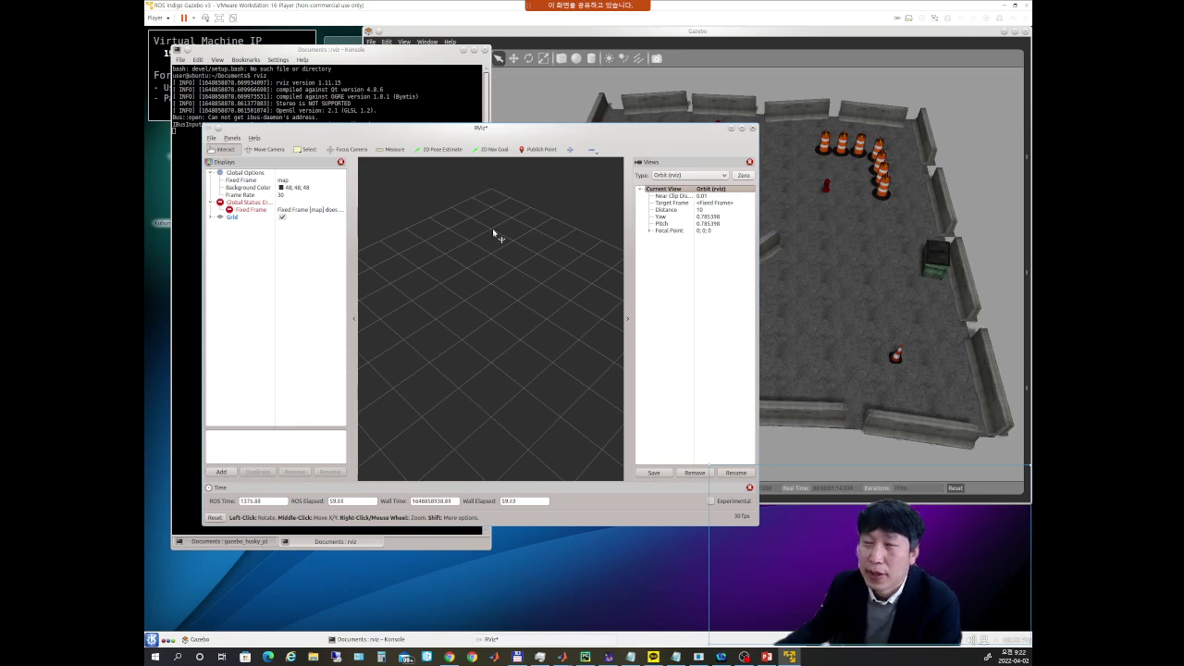
pyautogui.moveTo(509, 130); pyautogui.dragTo(484, 204)
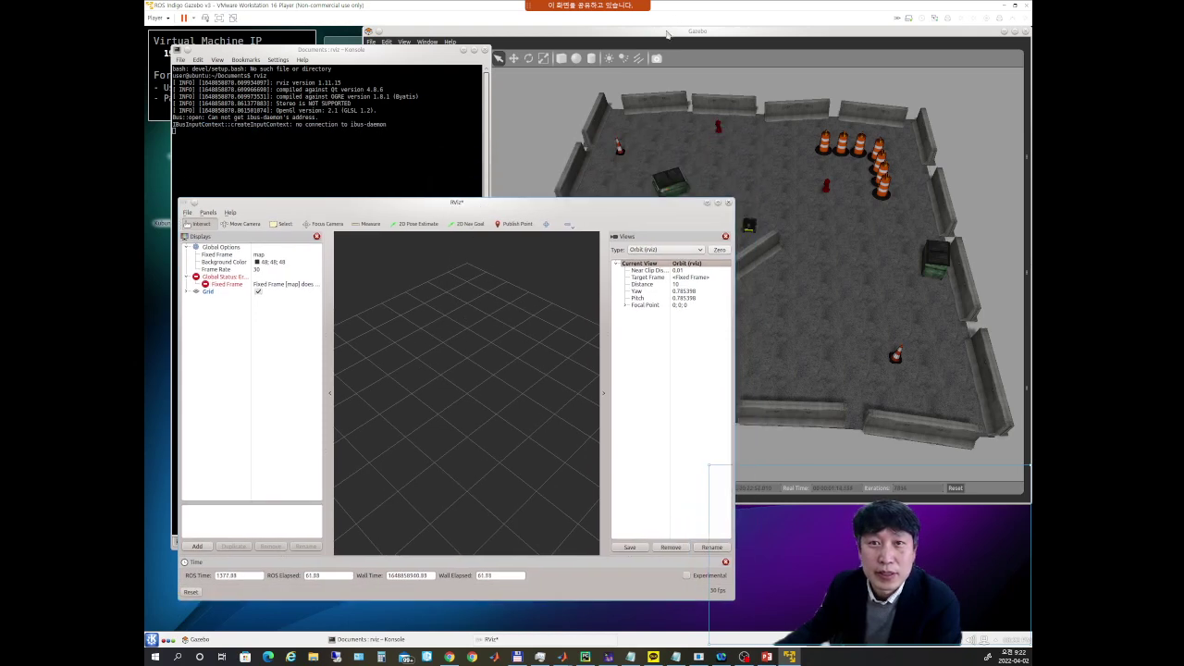
pyautogui.click(660, 37)
pyautogui.click(409, 57)
pyautogui.moveTo(409, 58); pyautogui.dragTo(729, 72)
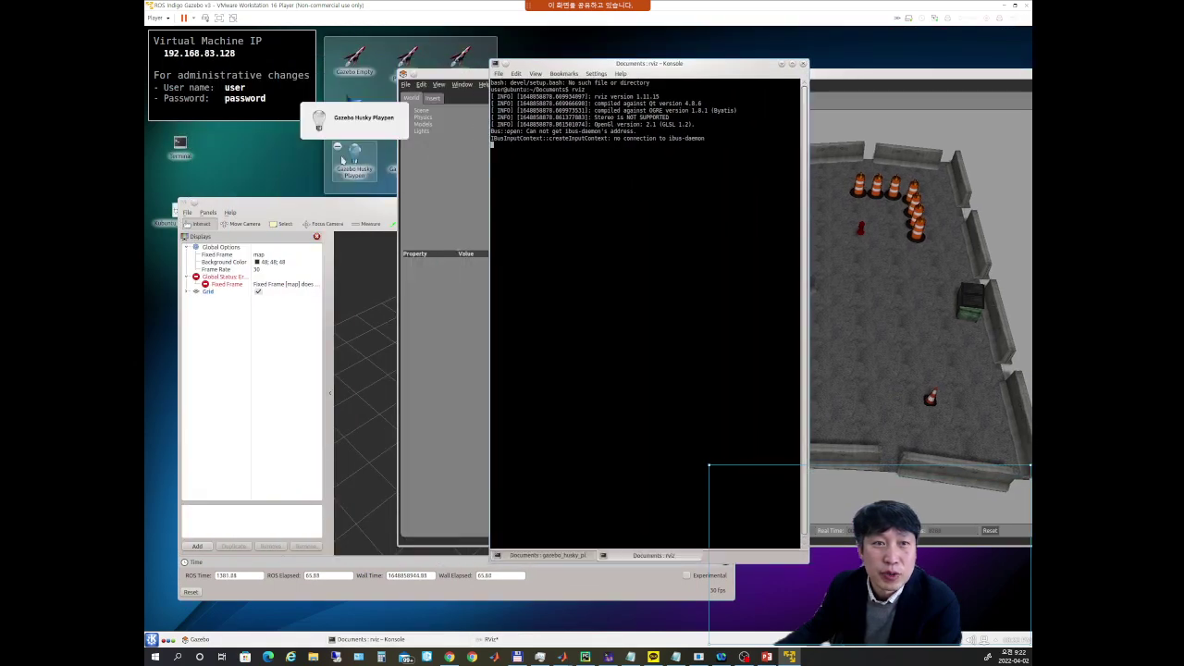
pyautogui.click(361, 163)
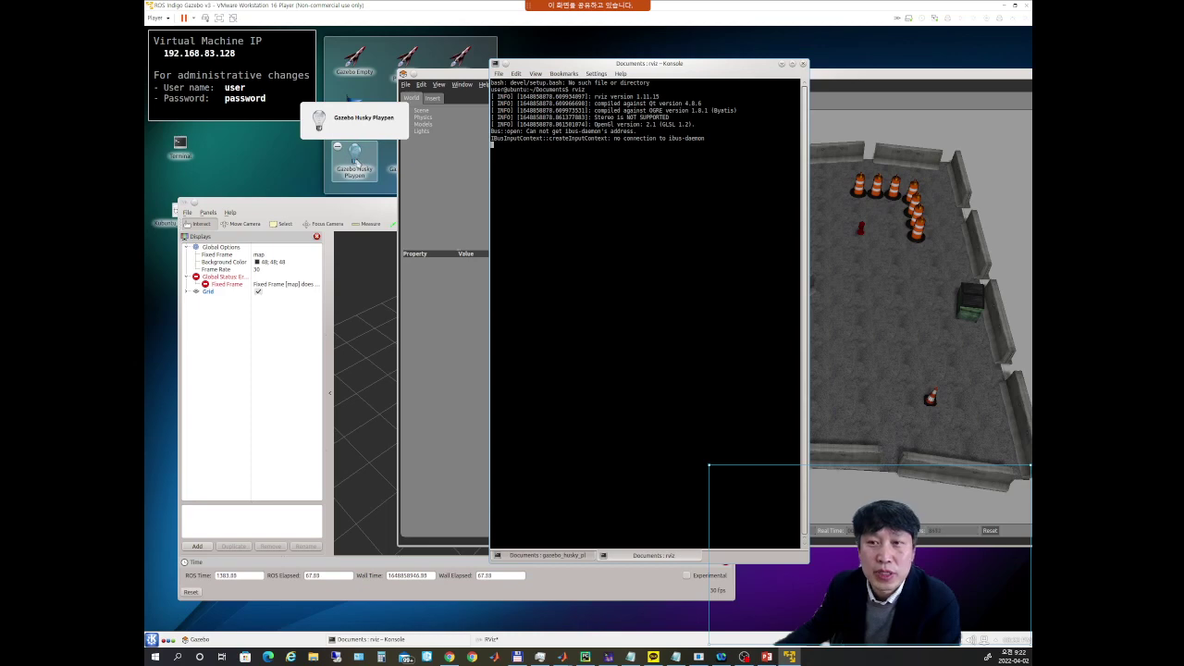
# - Place the terminal with enlarged text beside the Gazebo scene, and position the RViz window over both
pyautogui.moveTo(733, 68); pyautogui.dragTo(396, 55)
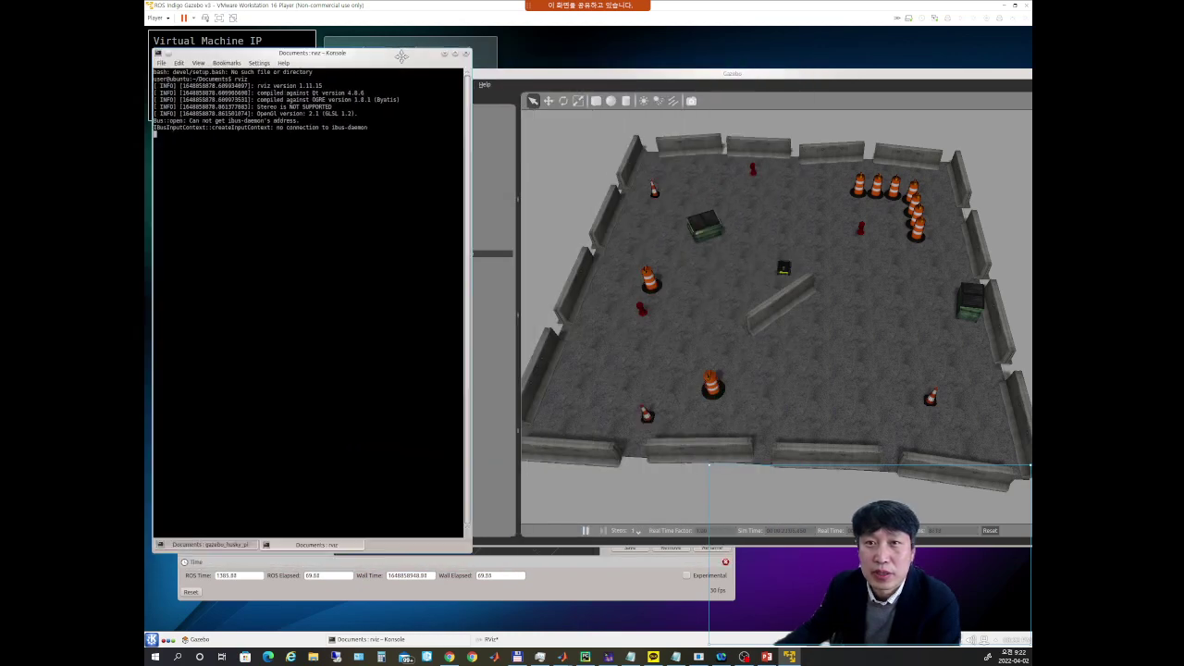
pyautogui.click(751, 75)
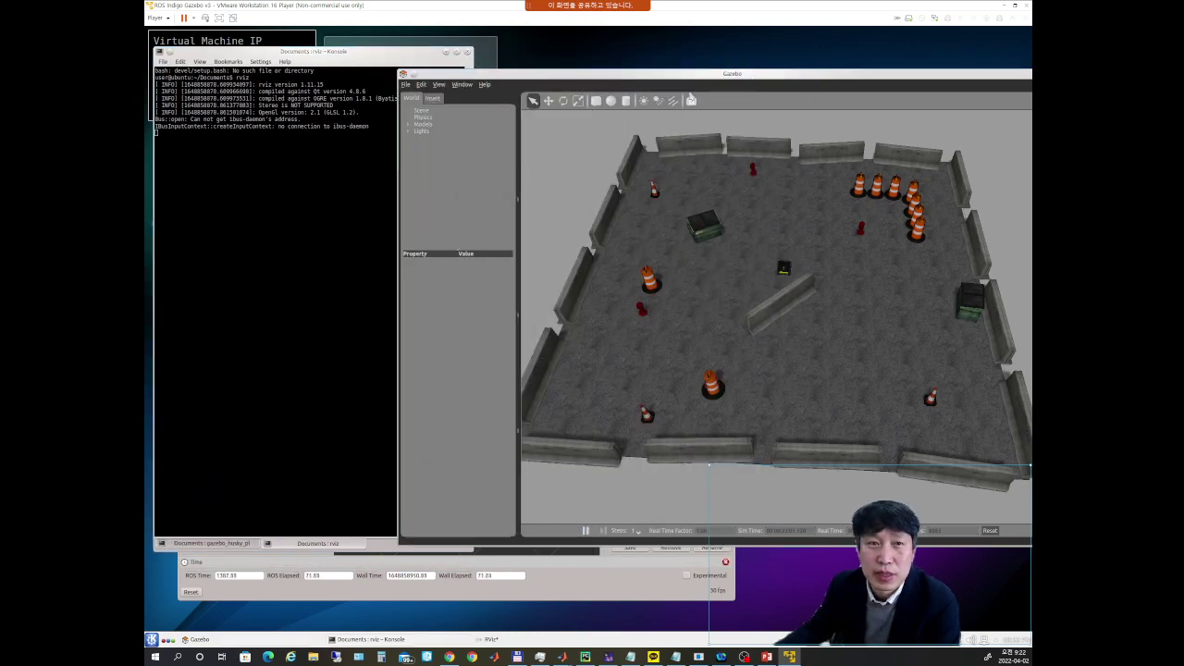
pyautogui.click(348, 165)
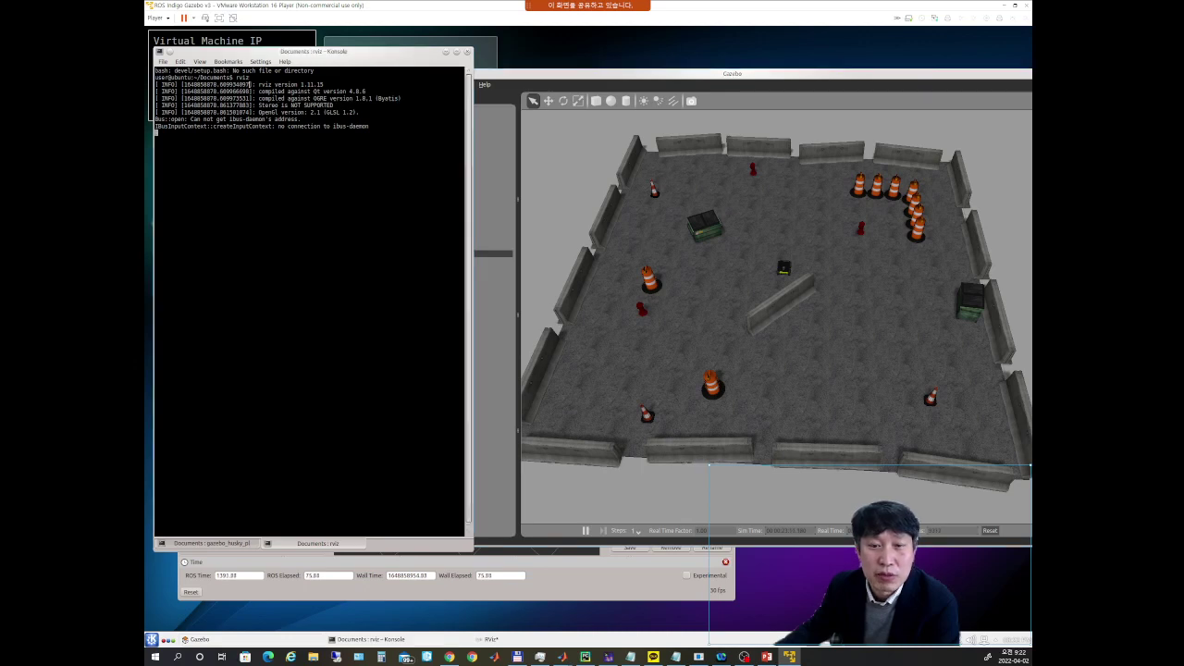
pyautogui.keyDown('ctrl'); pyautogui.scroll(5, 269, 132); pyautogui.keyUp('ctrl')
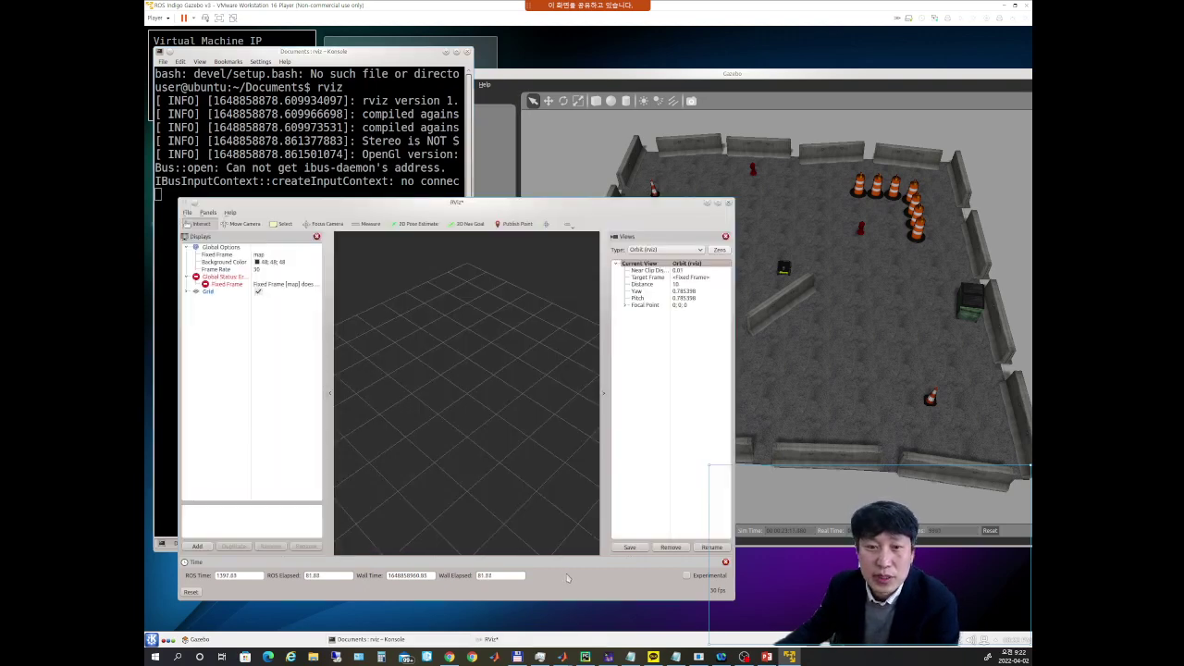
pyautogui.moveTo(518, 203); pyautogui.dragTo(626, 100)
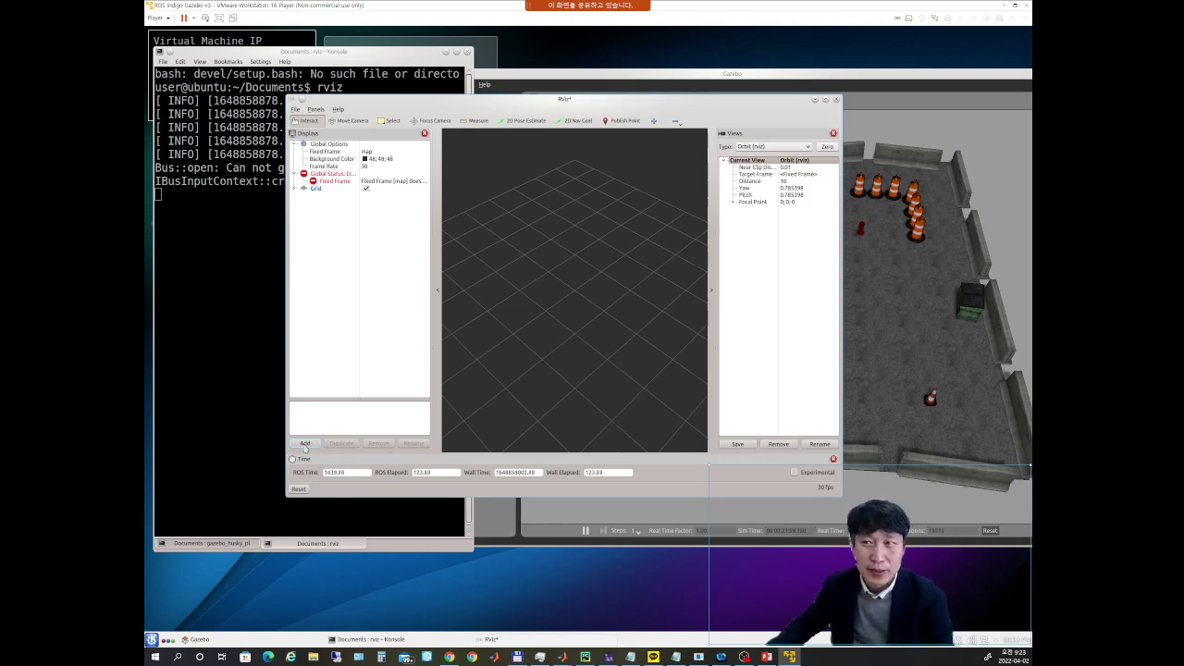
# - Browse the visualizations available in RViz by topic and by display type, and add a RobotModel display
pyautogui.click(306, 443)
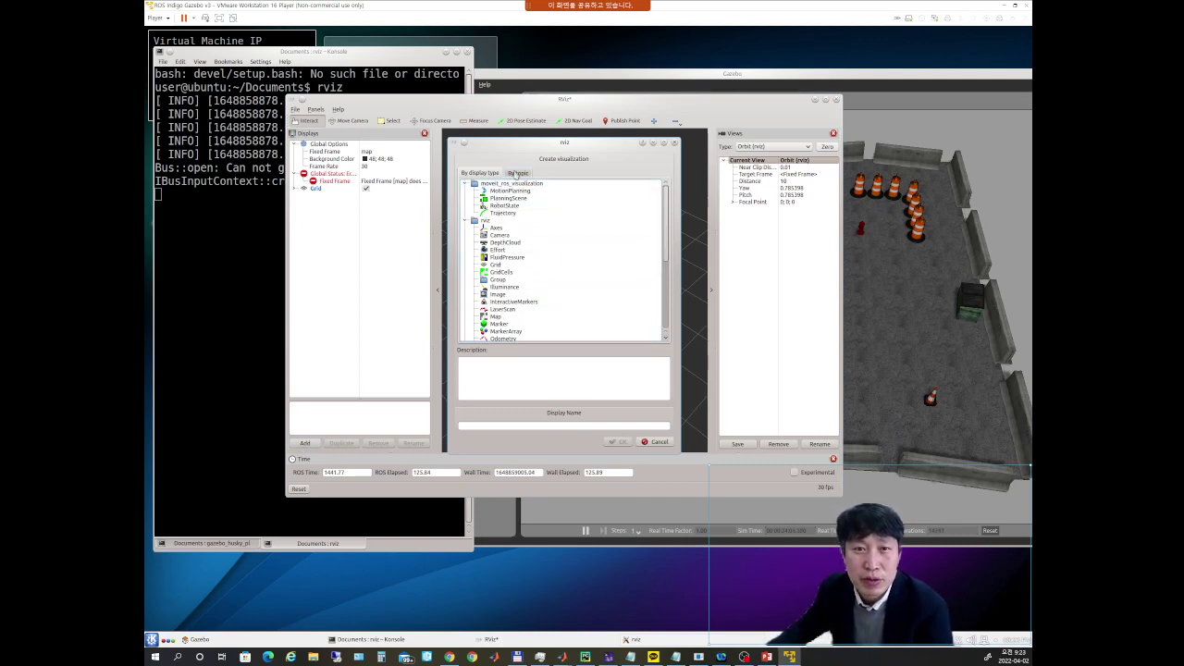
pyautogui.click(518, 173)
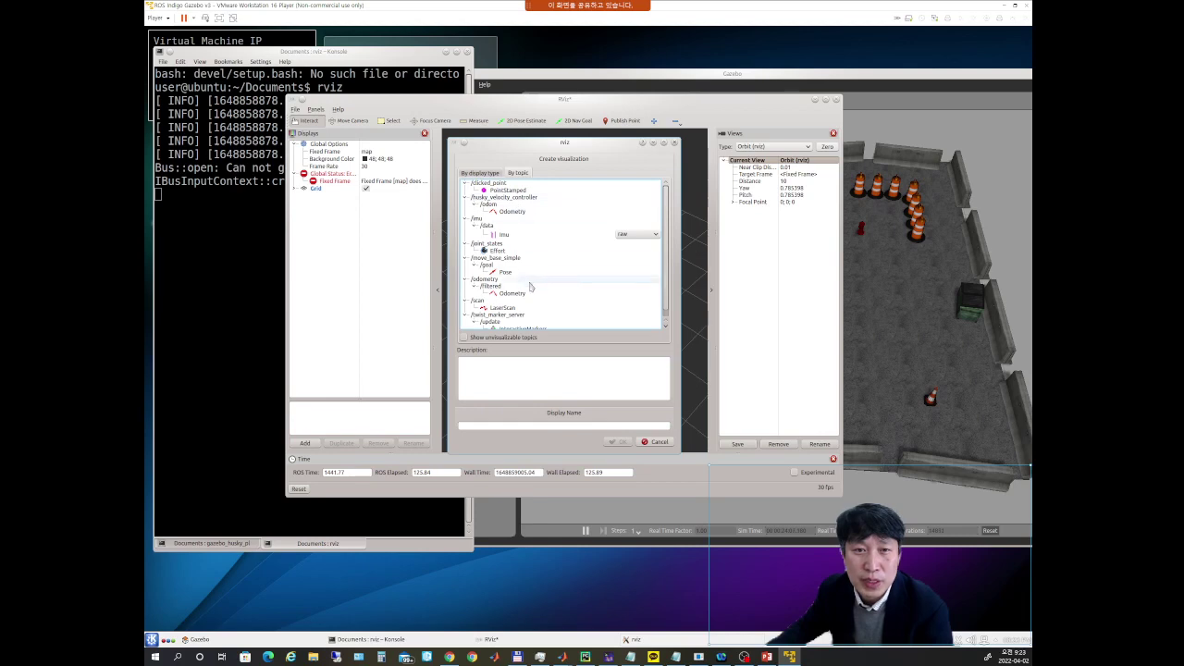
pyautogui.scroll(-1, 533, 294)
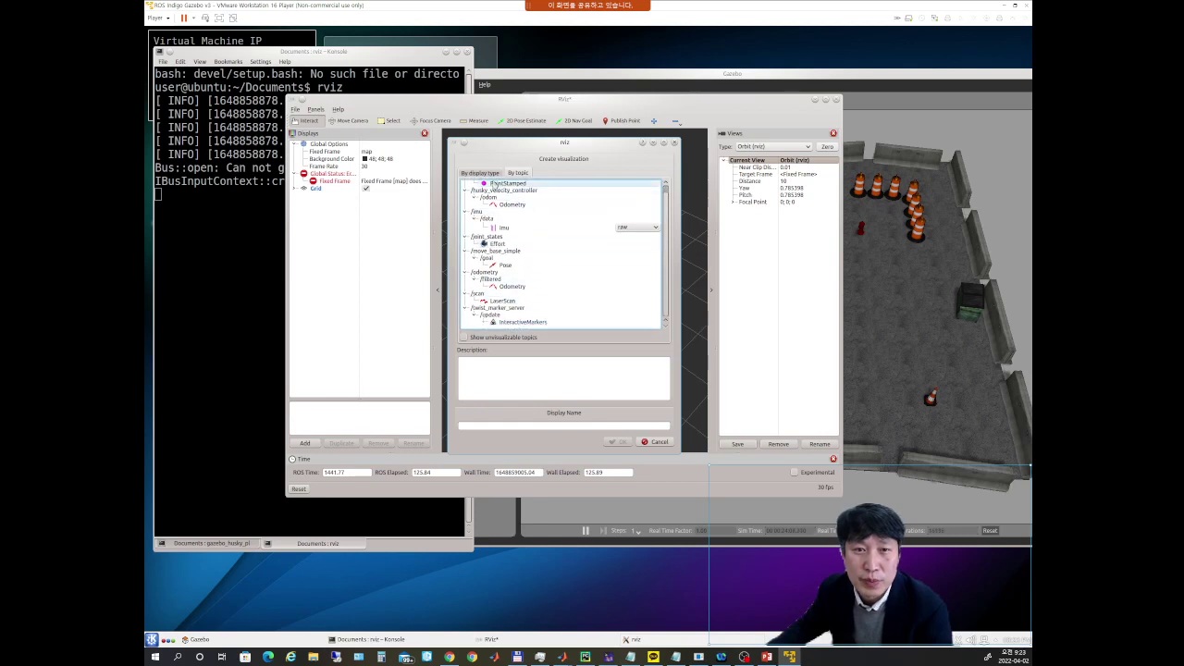
pyautogui.click(482, 174)
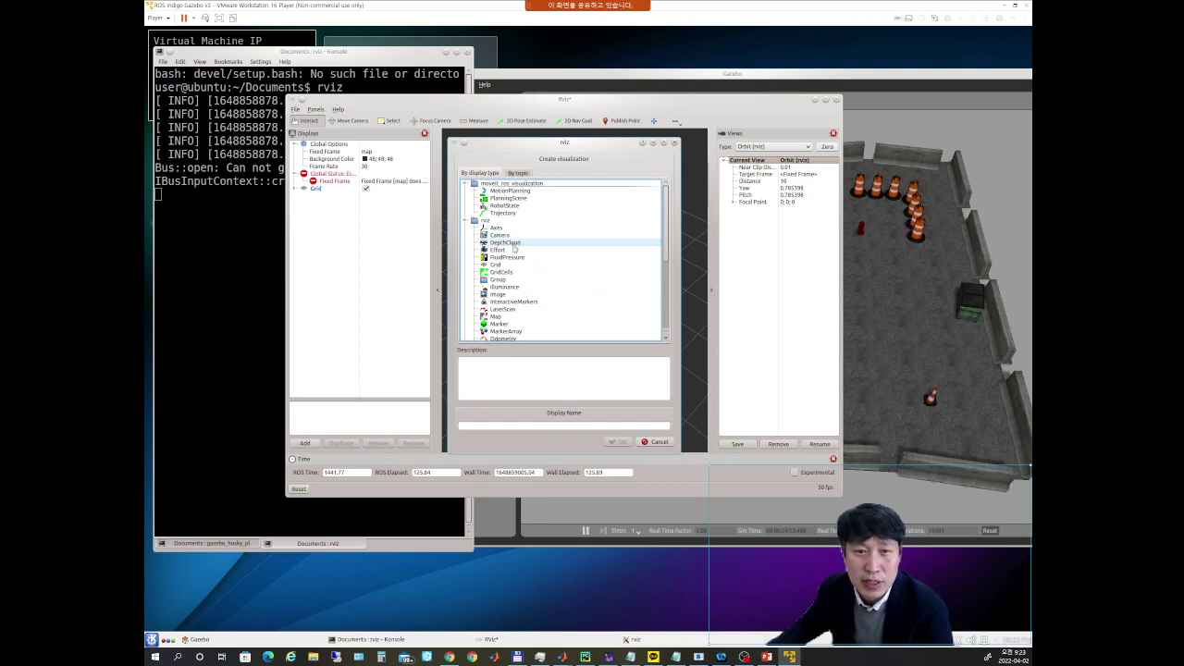
pyautogui.scroll(-1, 515, 239)
pyautogui.moveTo(581, 147); pyautogui.dragTo(407, 174)
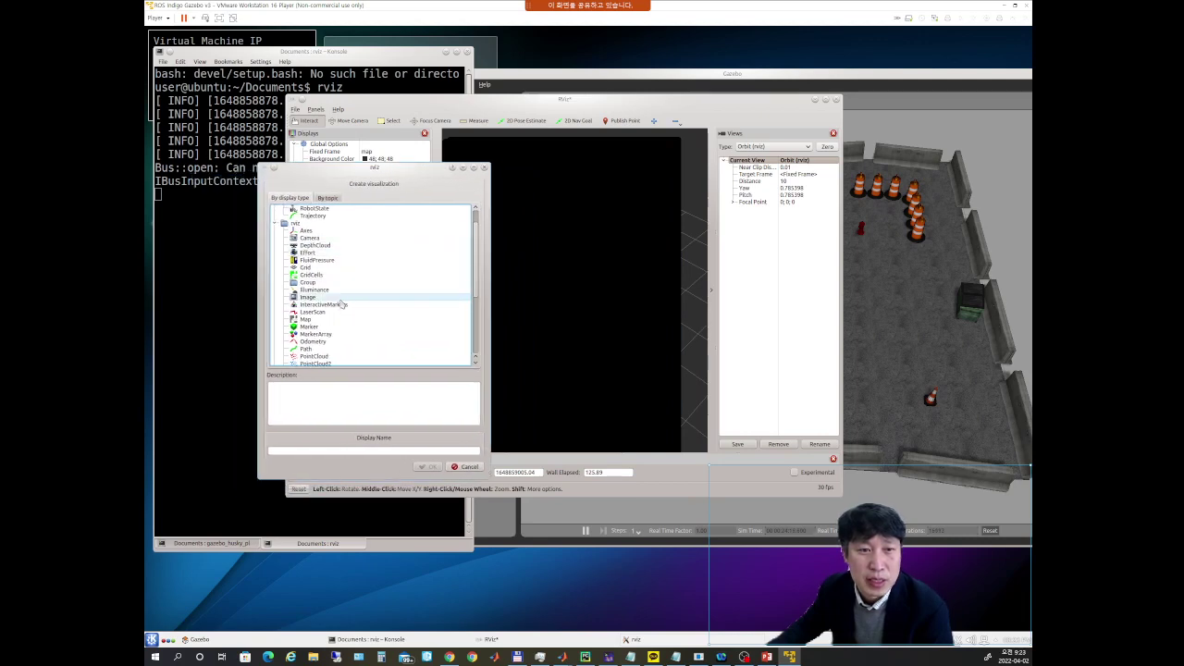
pyautogui.scroll(-5, 339, 311)
pyautogui.scroll(-1, 339, 314)
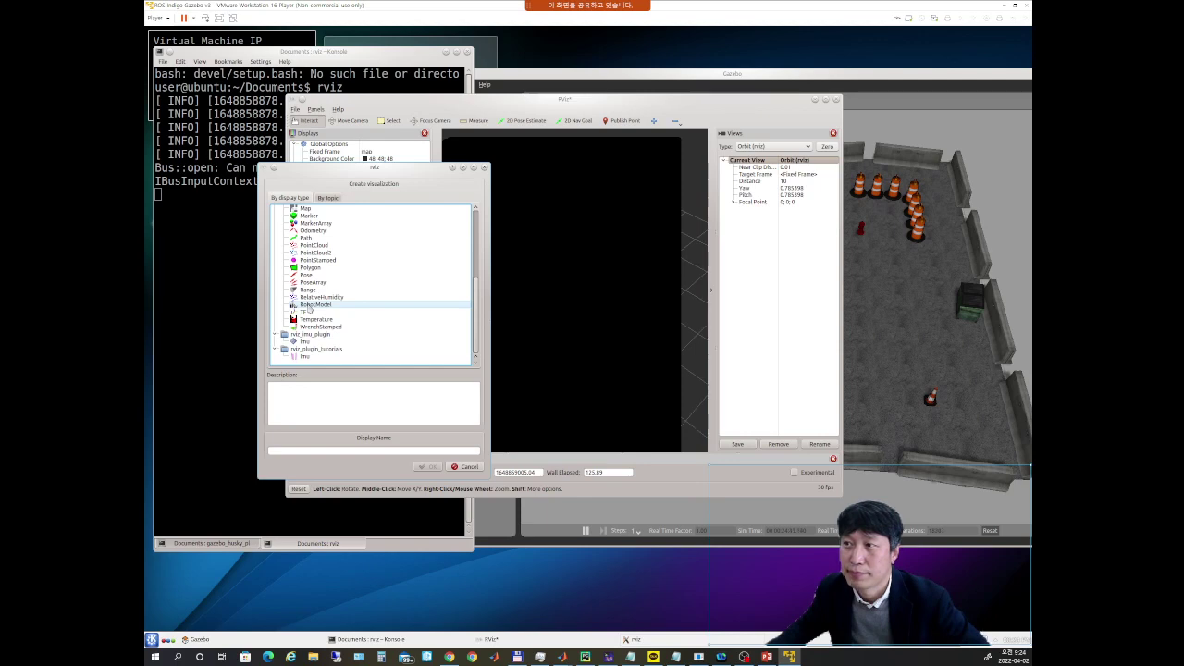
pyautogui.doubleClick(309, 306)
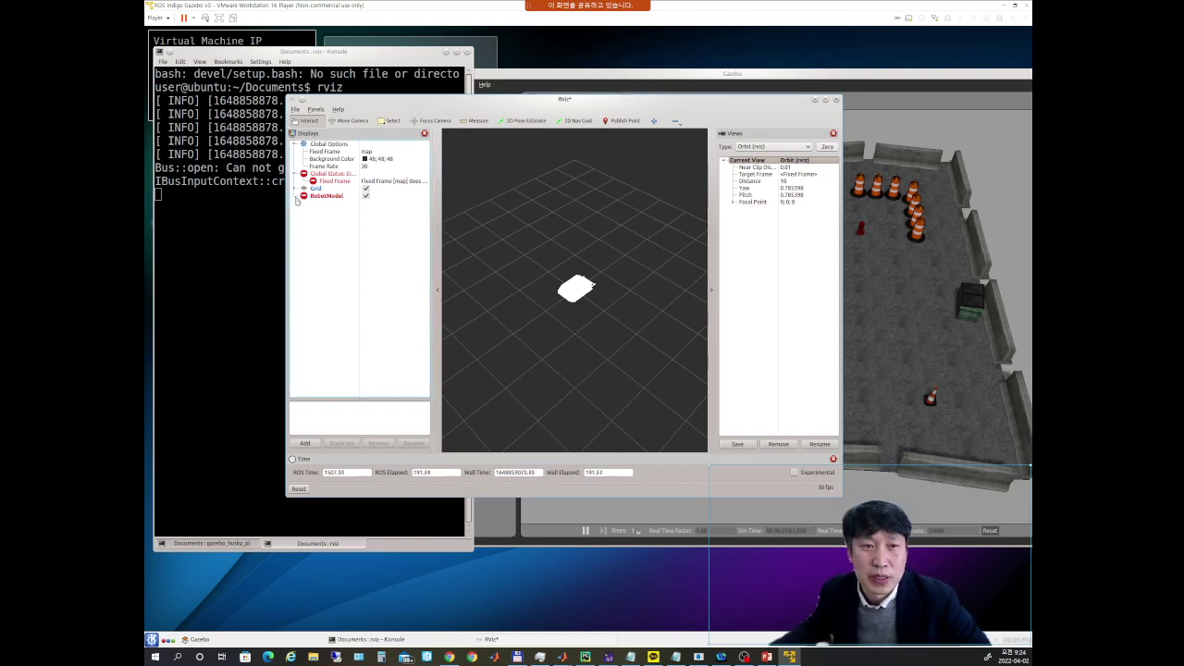
# - Expand the RobotModel display's properties and set the Fixed Frame in Global Options to base_link
pyautogui.click(297, 197)
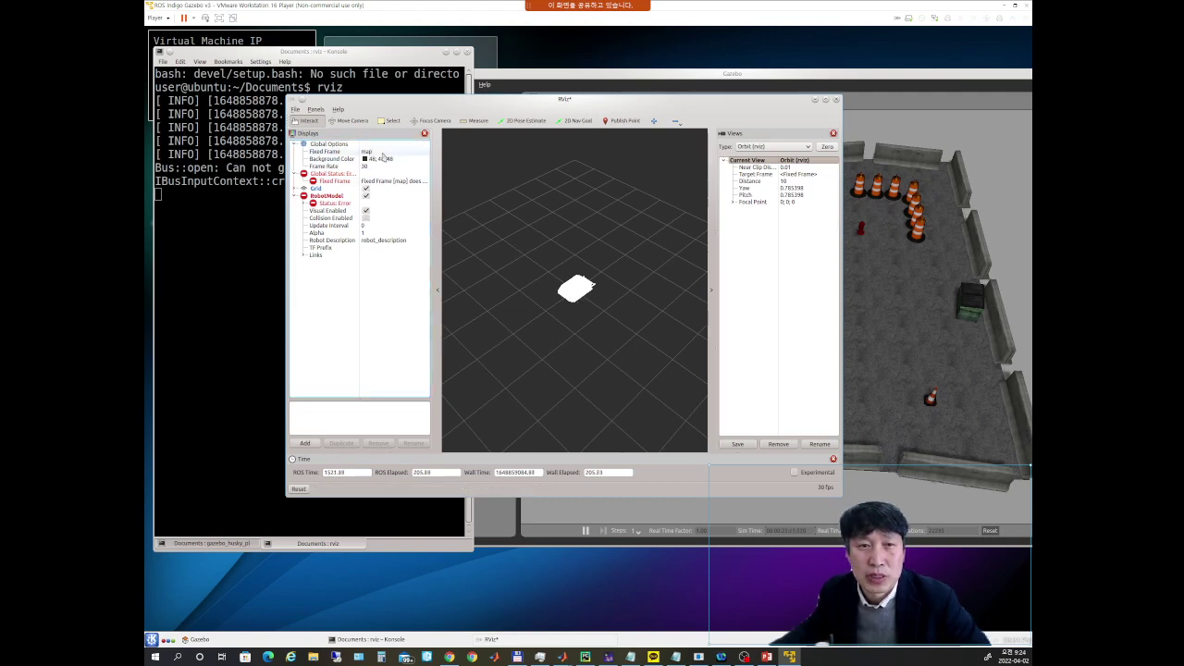
pyautogui.click(381, 153)
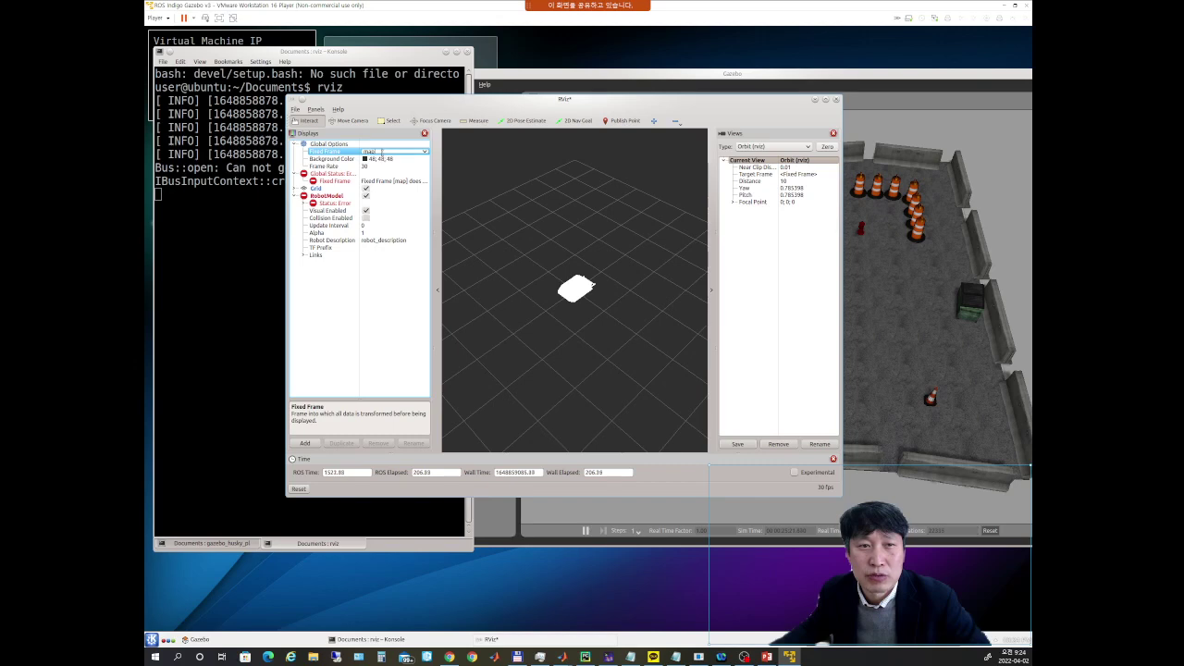
pyautogui.click(426, 153)
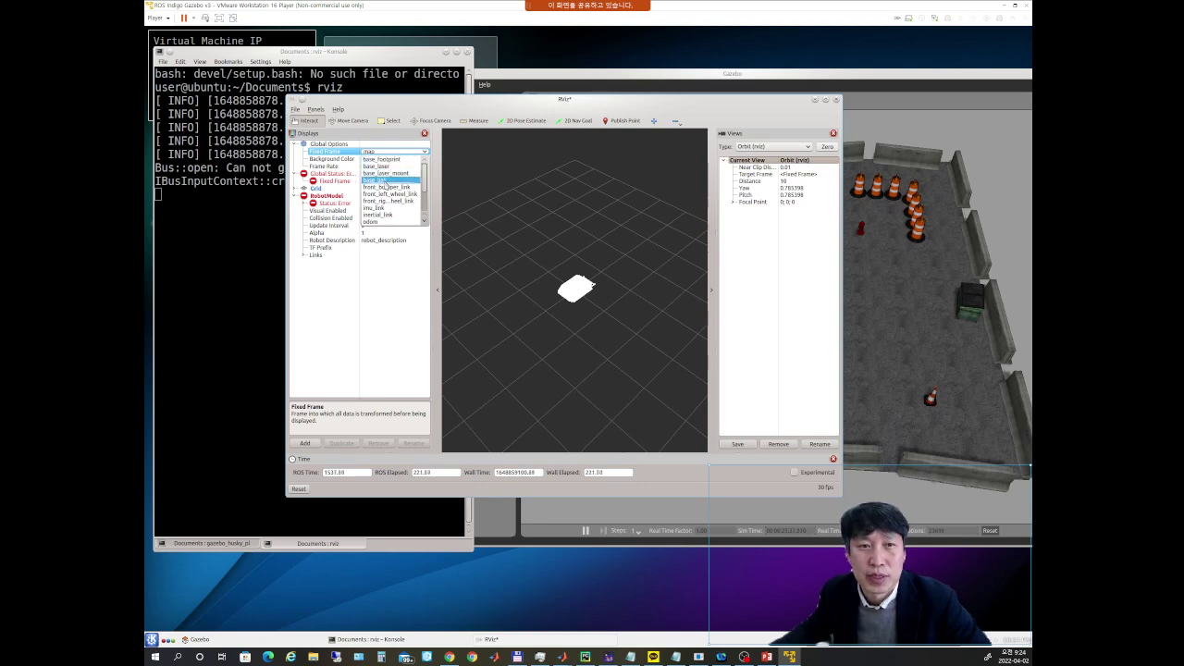
pyautogui.click(385, 181)
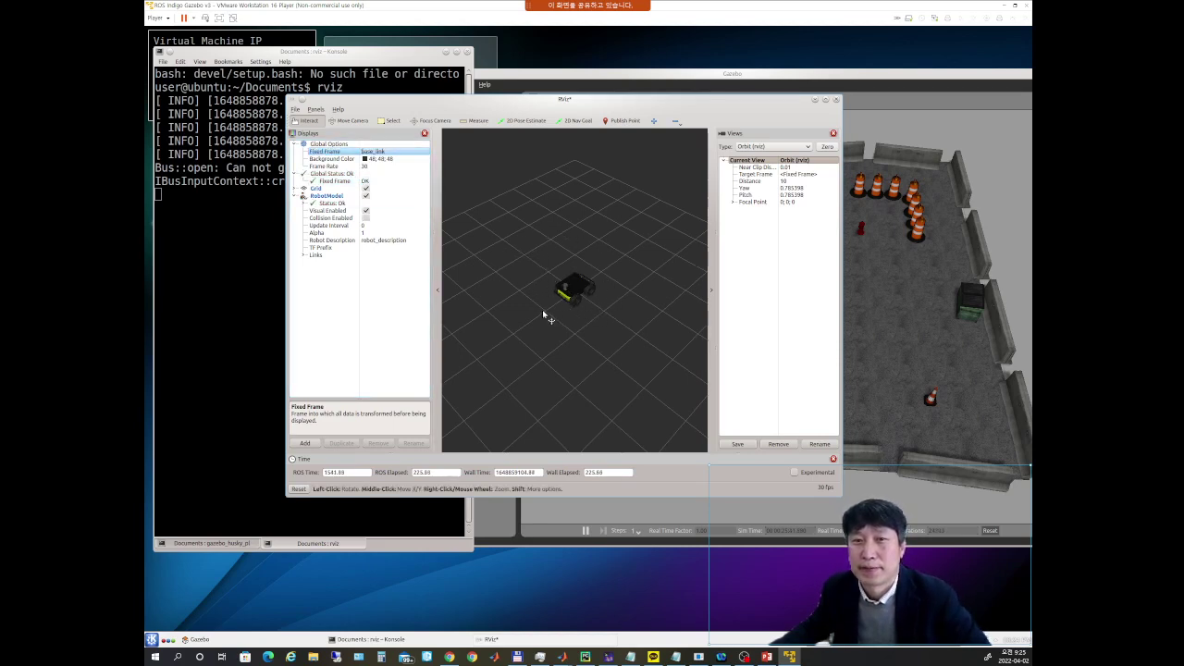
# - Try base_laser as the Fixed Frame and set it back to base_link
pyautogui.click(424, 153)
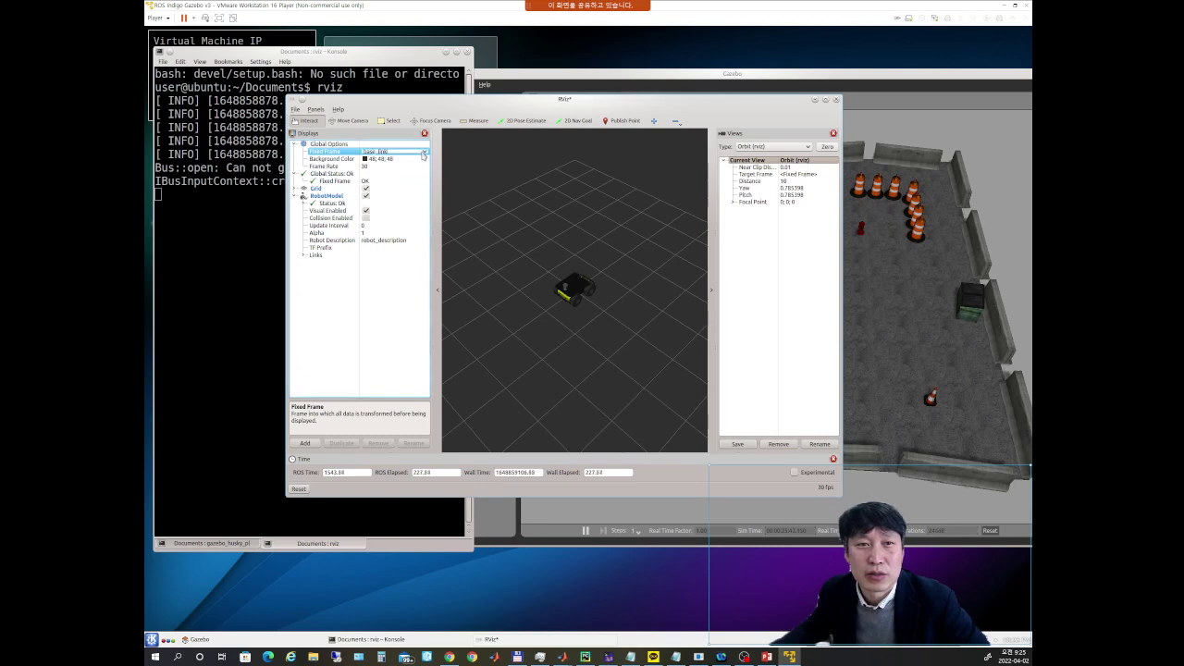
pyautogui.click(426, 152)
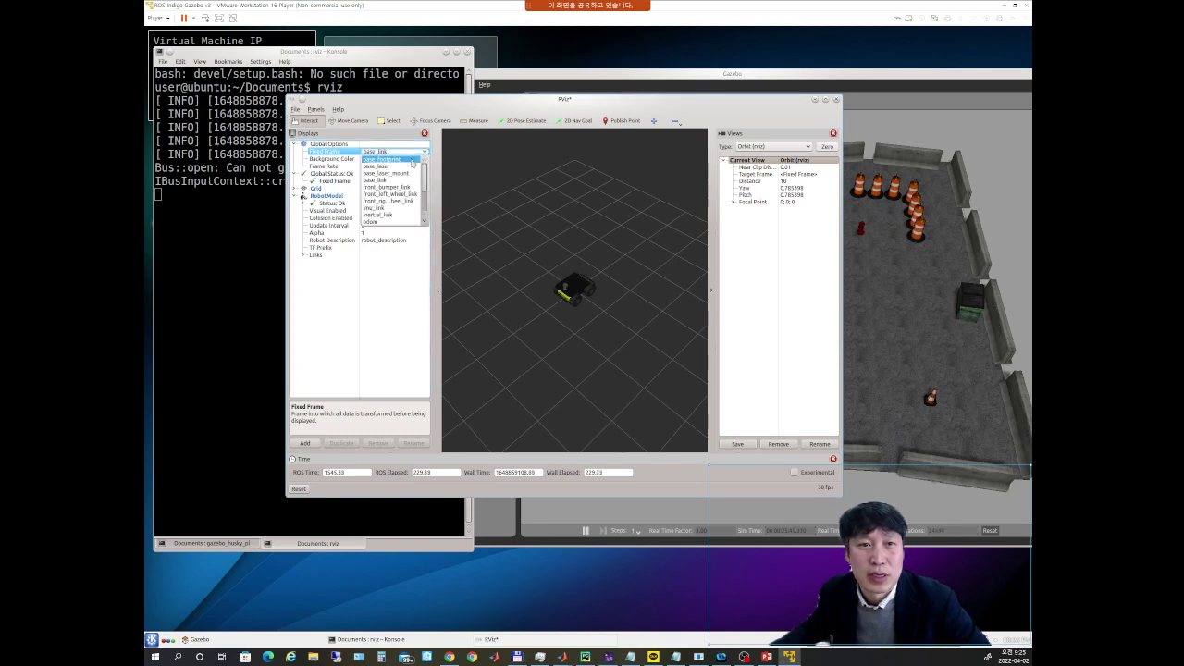
pyautogui.click(390, 167)
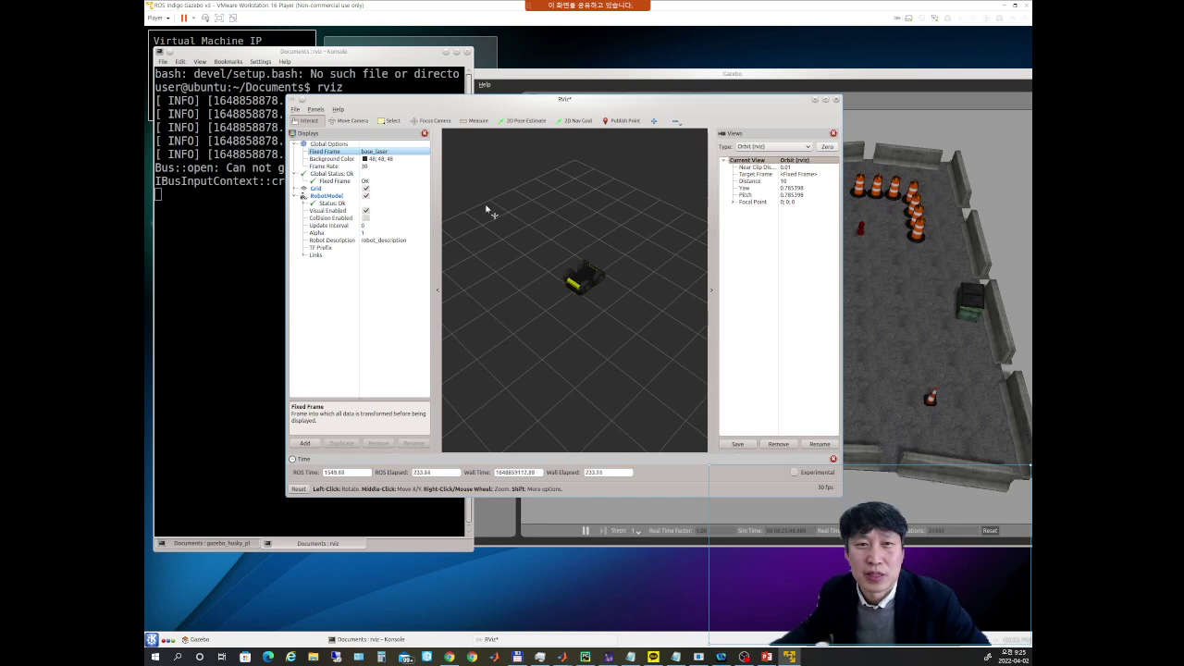
pyautogui.click(412, 155)
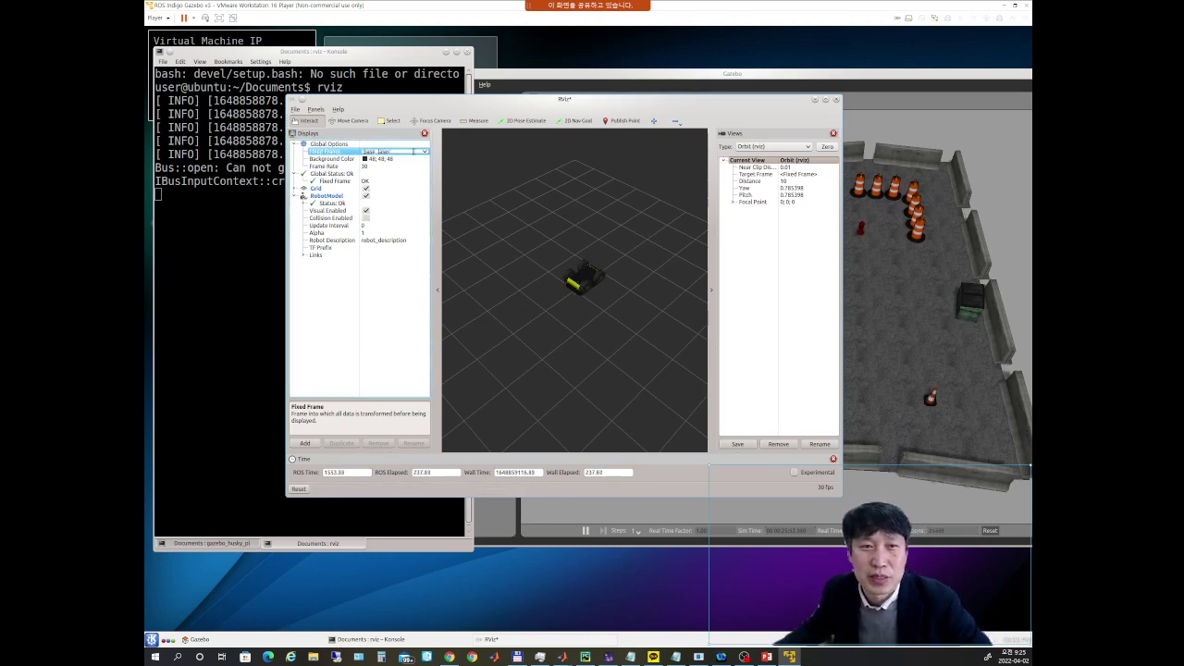
pyautogui.click(424, 155)
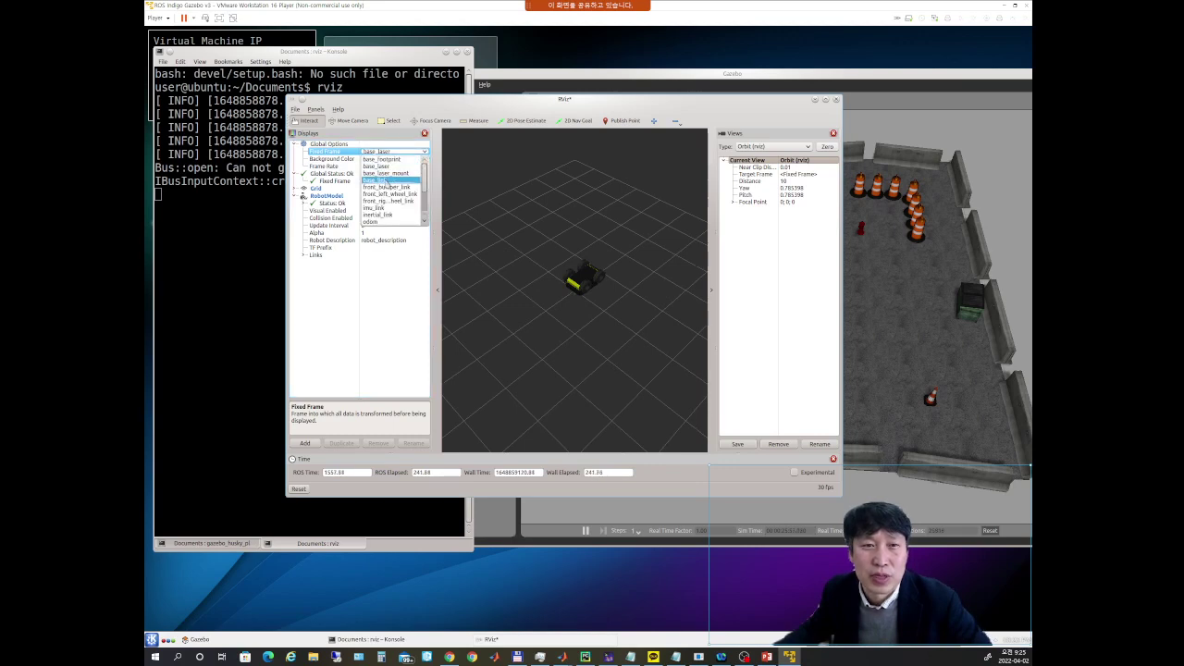
pyautogui.click(387, 180)
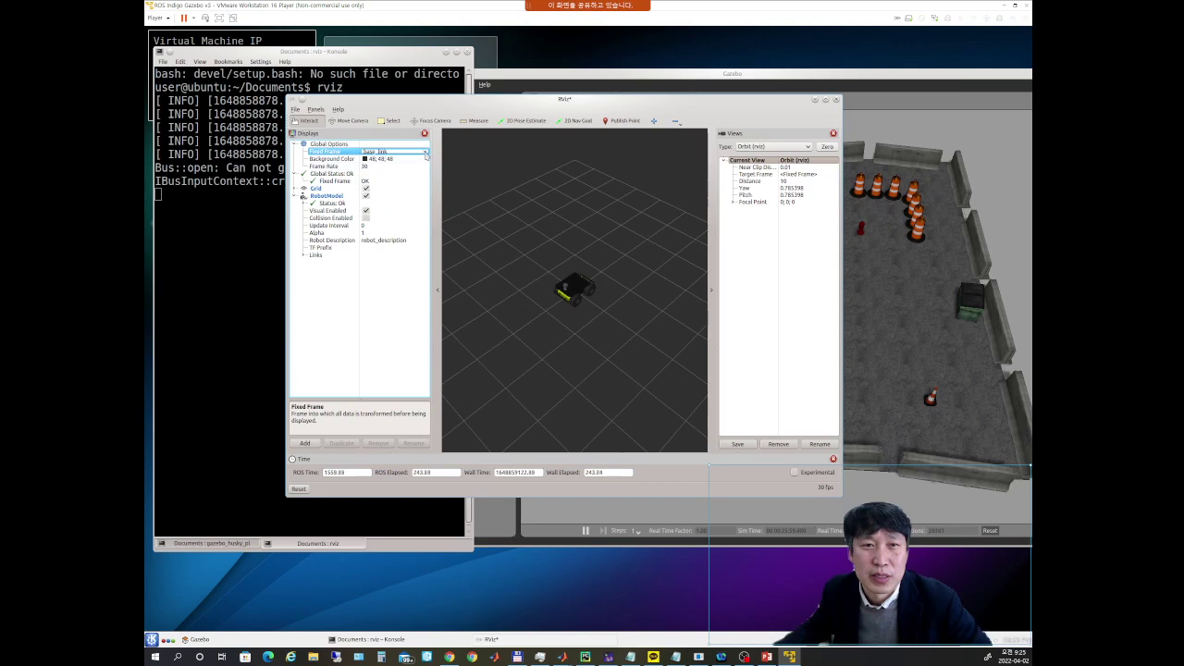
# - Try odom as the Fixed Frame and return it to base_link
pyautogui.click(407, 151)
pyautogui.click(372, 222)
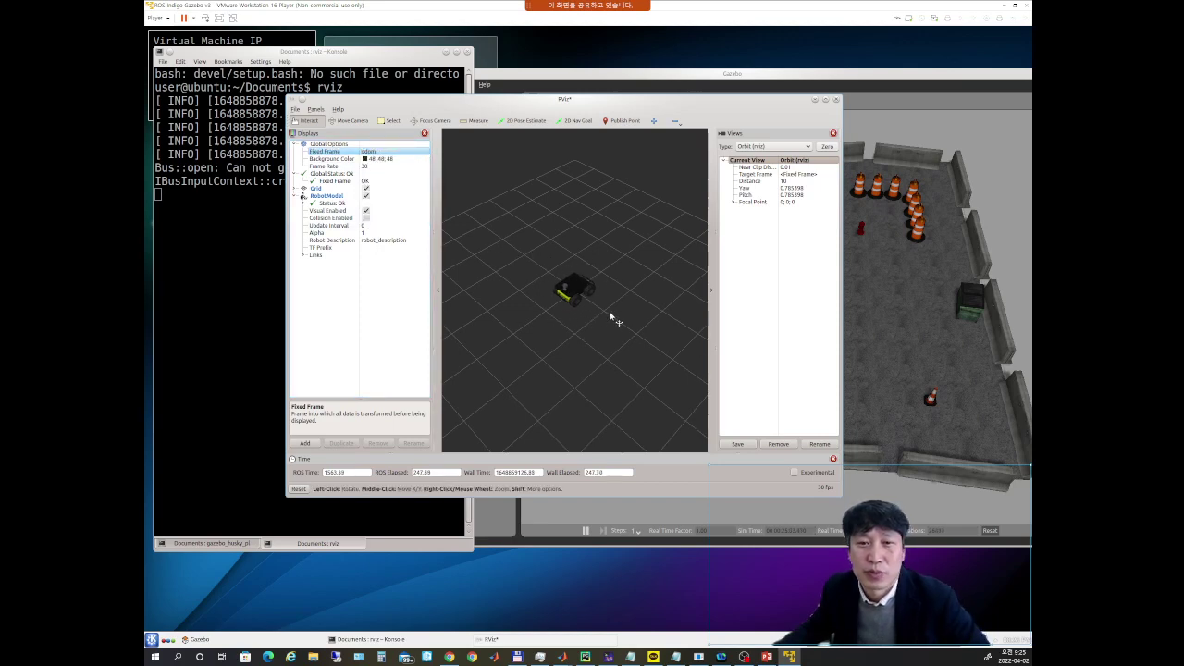
pyautogui.click(422, 154)
pyautogui.click(424, 153)
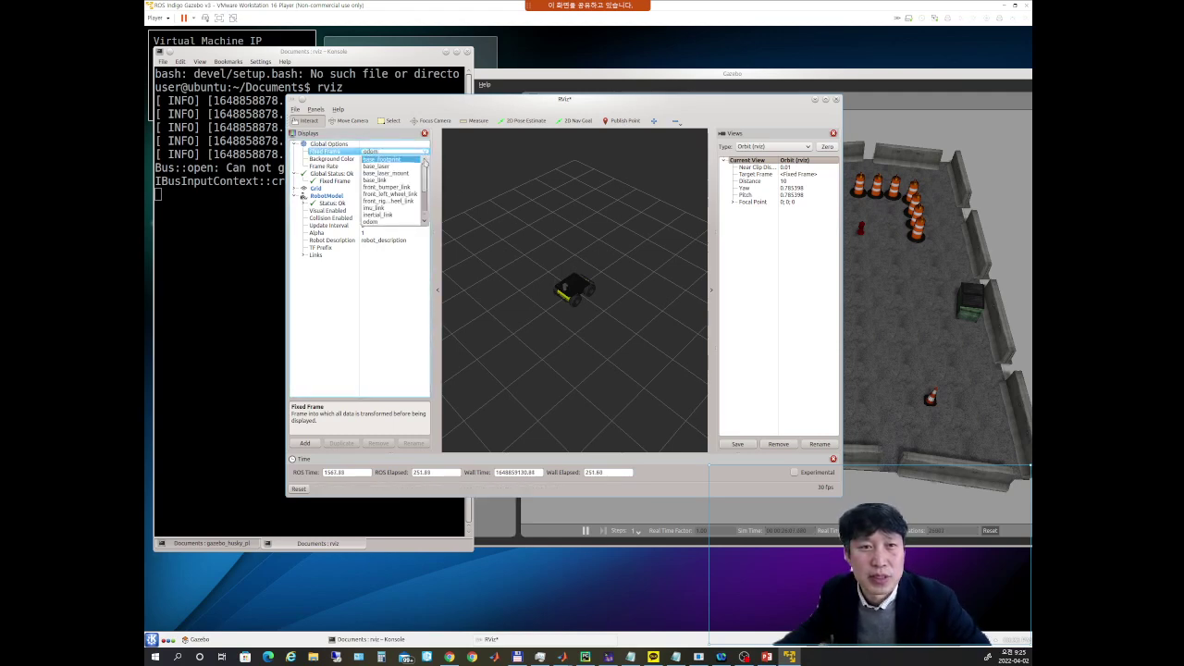
pyautogui.click(393, 181)
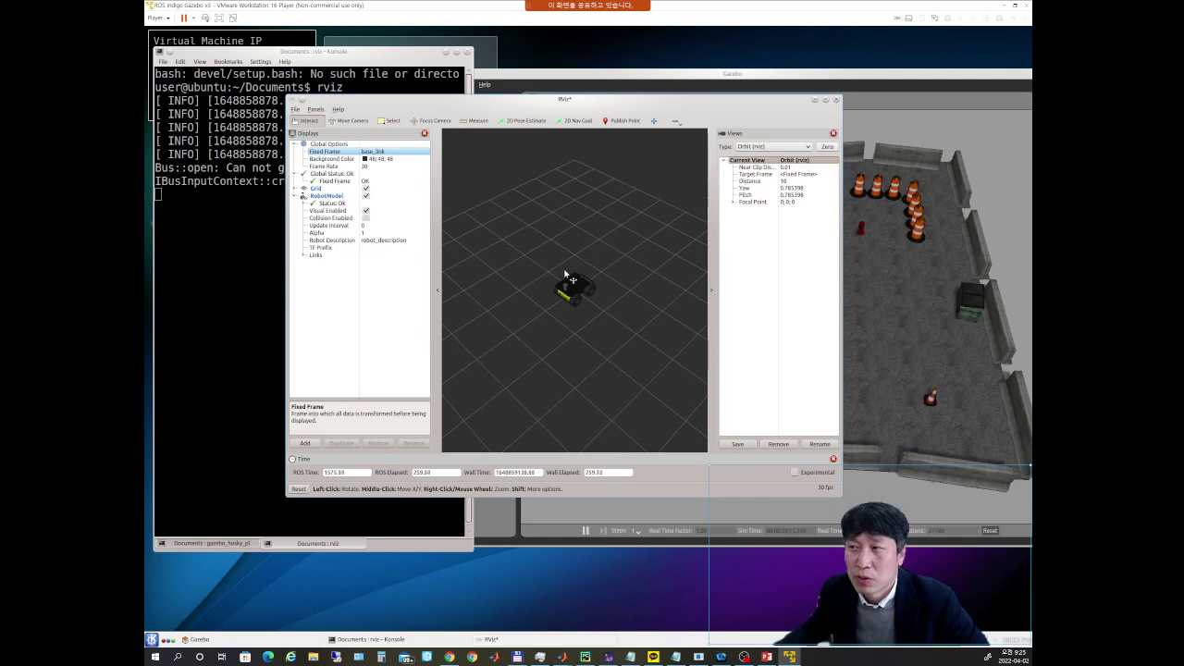
# - Add a TF display from the rviz display types and expand its properties
pyautogui.click(306, 443)
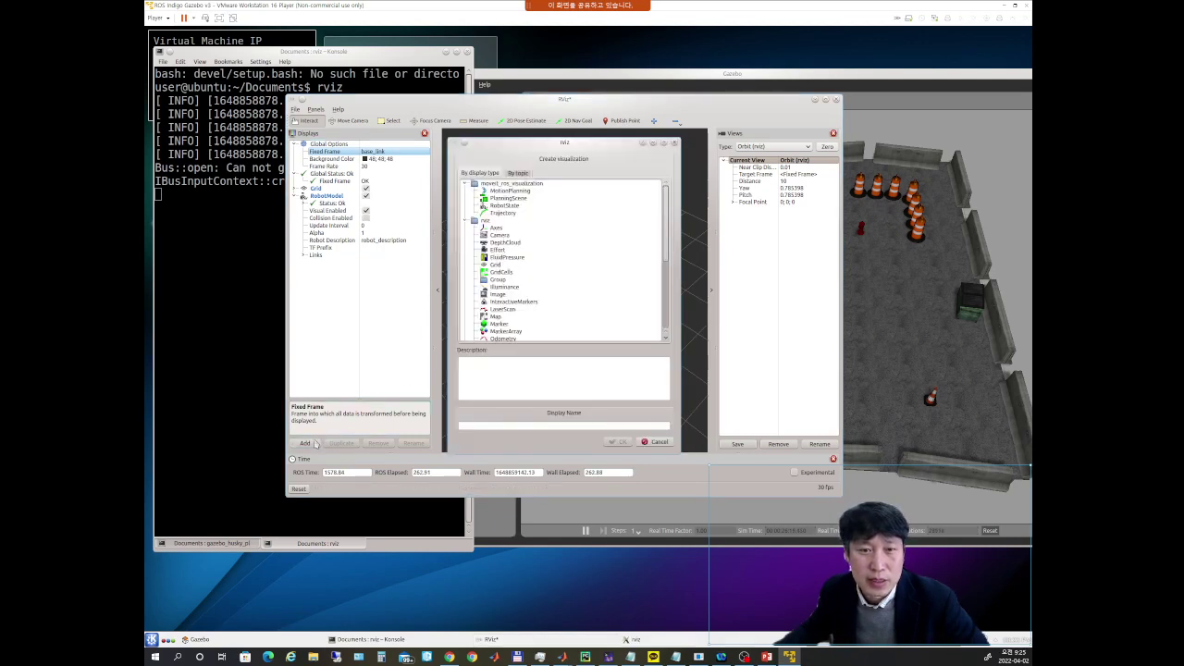
pyautogui.moveTo(665, 248); pyautogui.dragTo(664, 298)
pyautogui.click(494, 316)
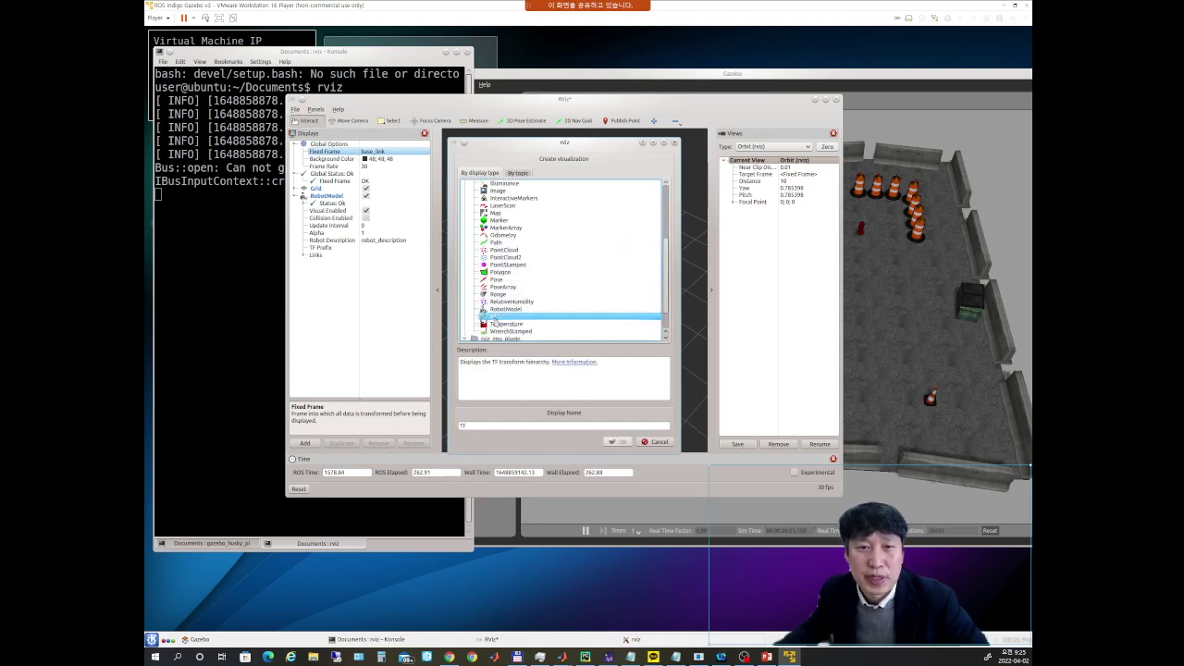
pyautogui.doubleClick(494, 317)
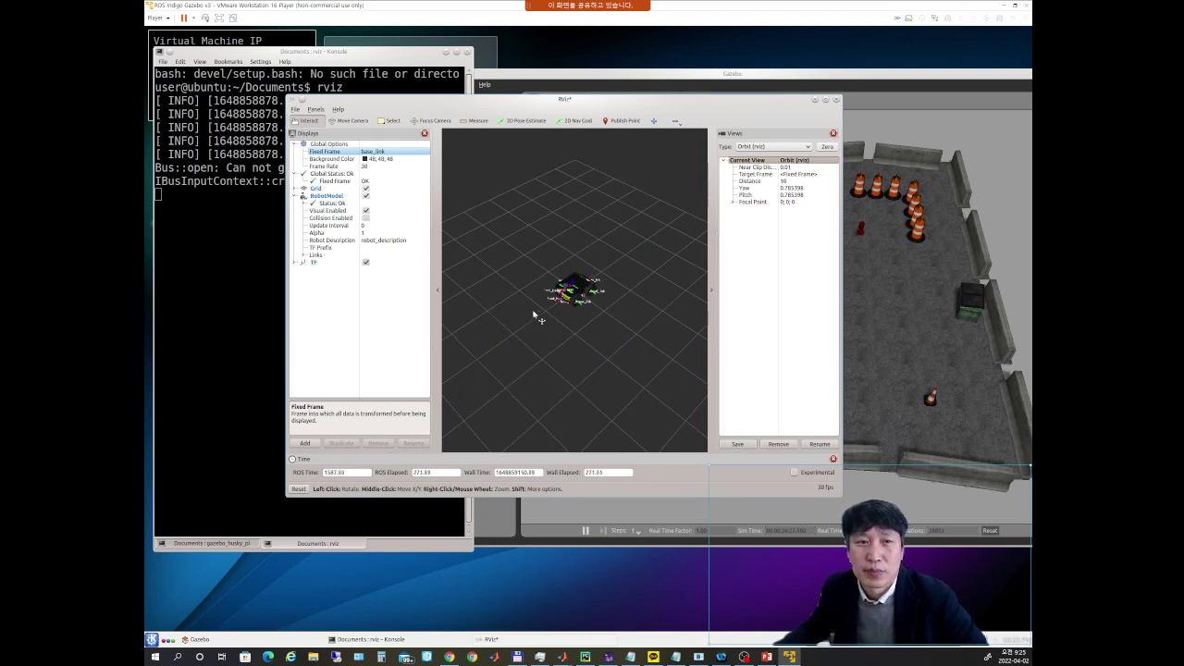
pyautogui.click(301, 264)
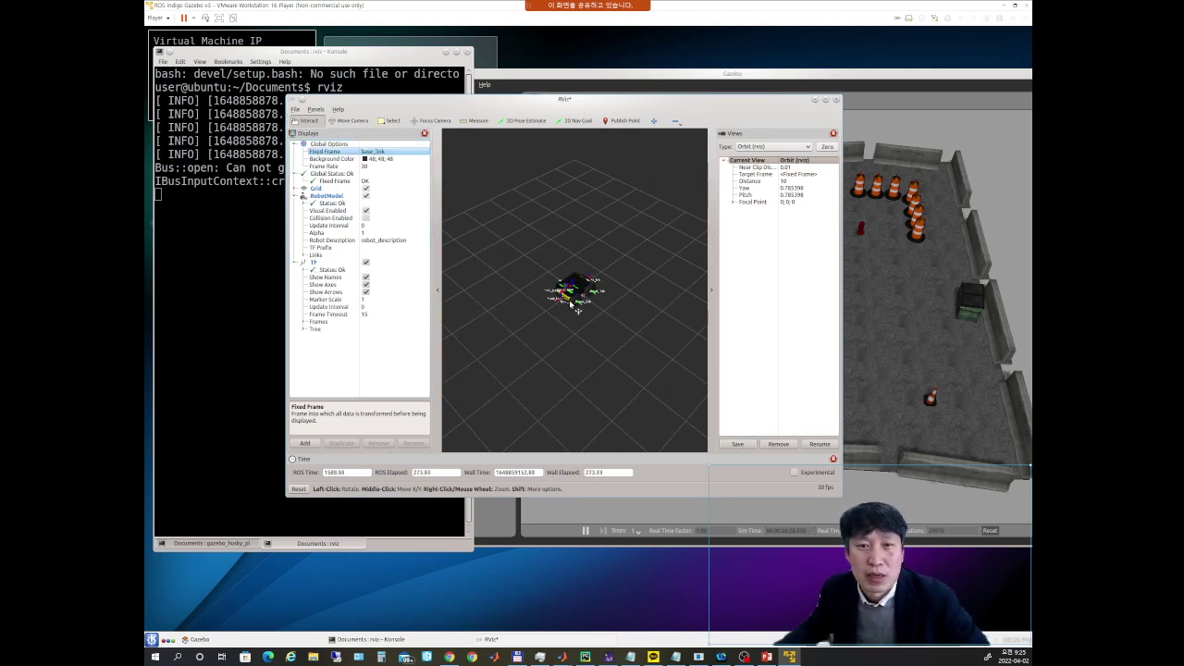
# - Enlarge the RViz window and examine the TF axes and link labels around the Husky model up close
pyautogui.scroll(1, 589, 313)
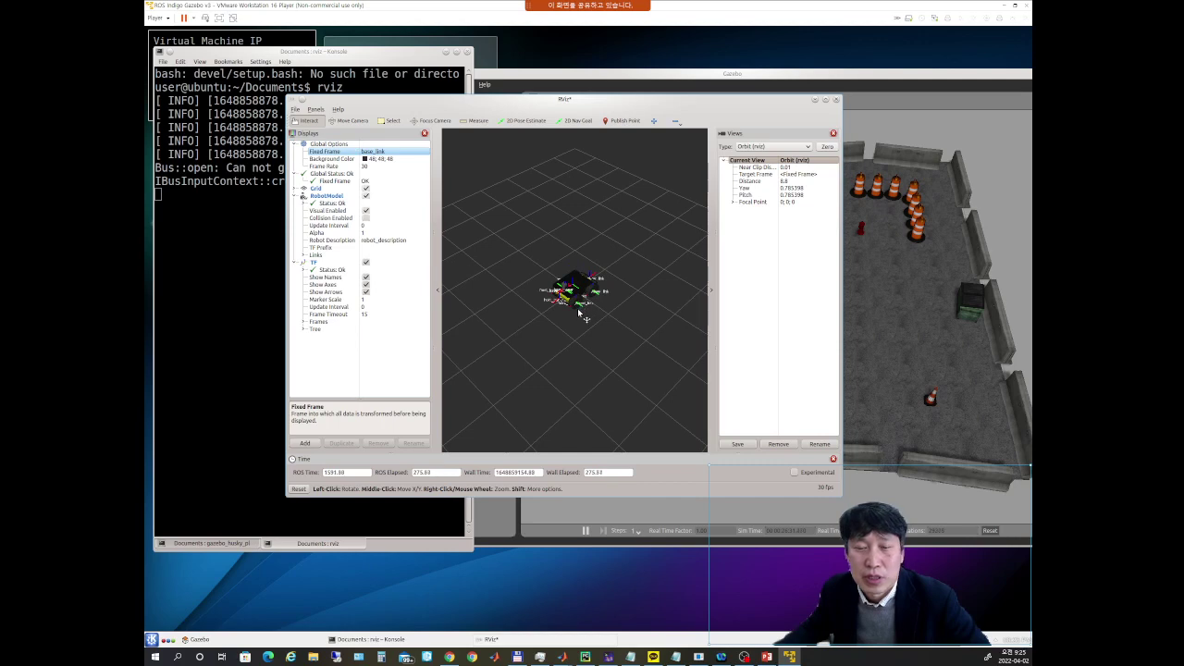
pyautogui.scroll(7, 581, 315)
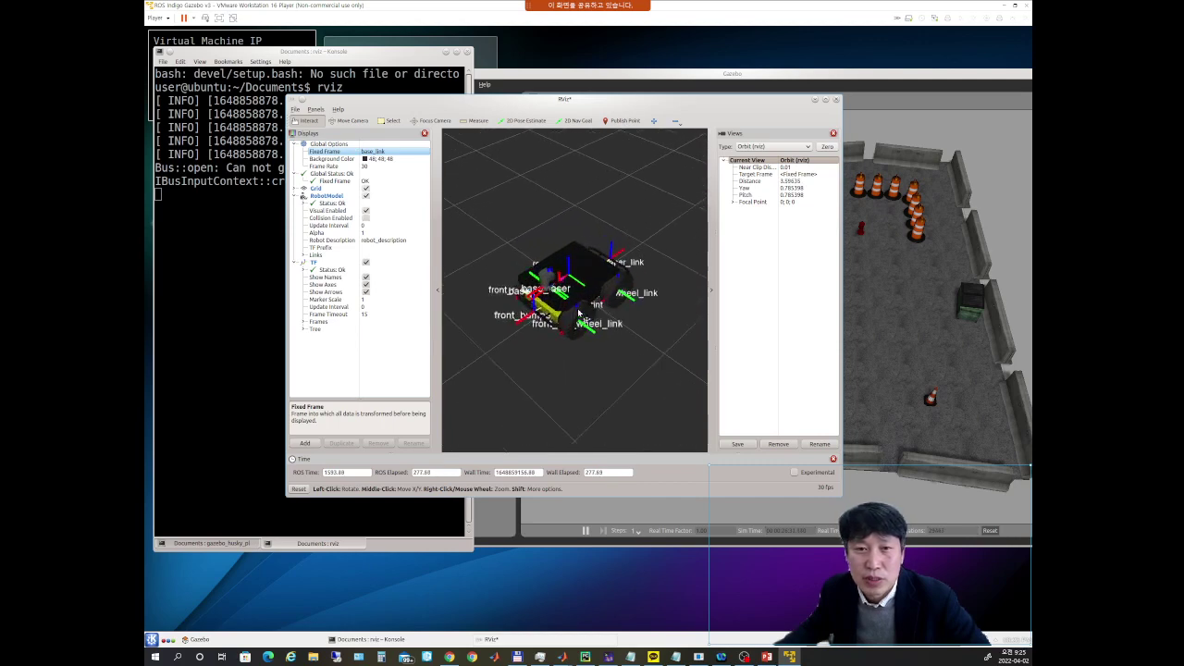
pyautogui.scroll(1, 579, 315)
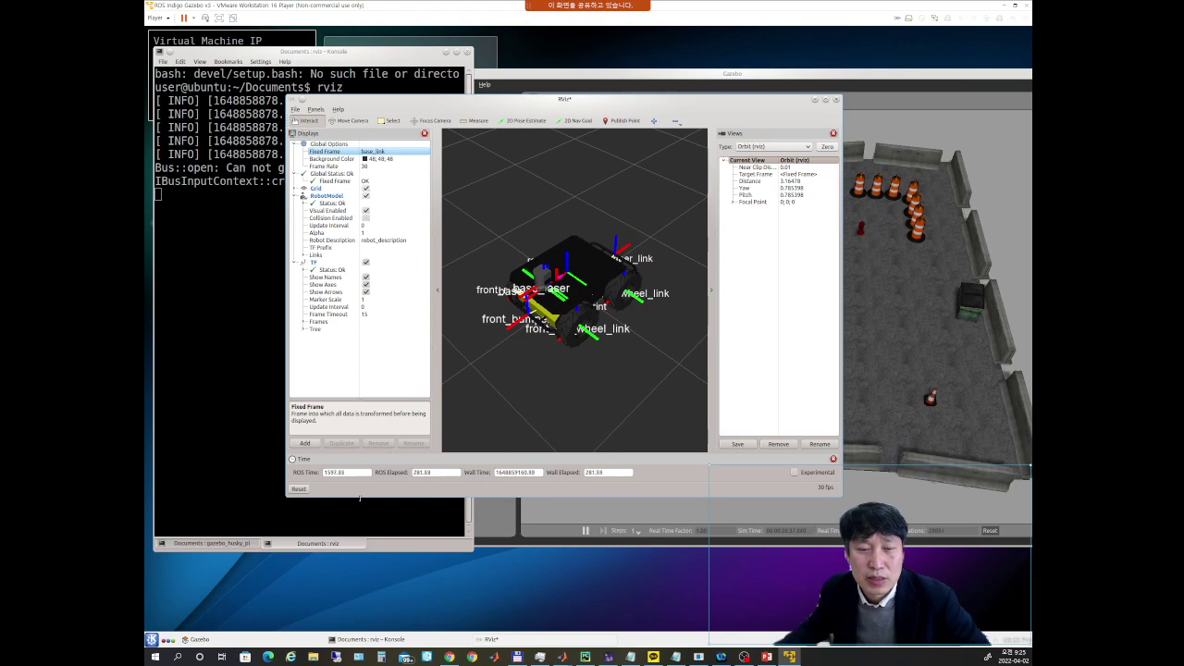
pyautogui.moveTo(287, 497); pyautogui.dragTo(211, 589)
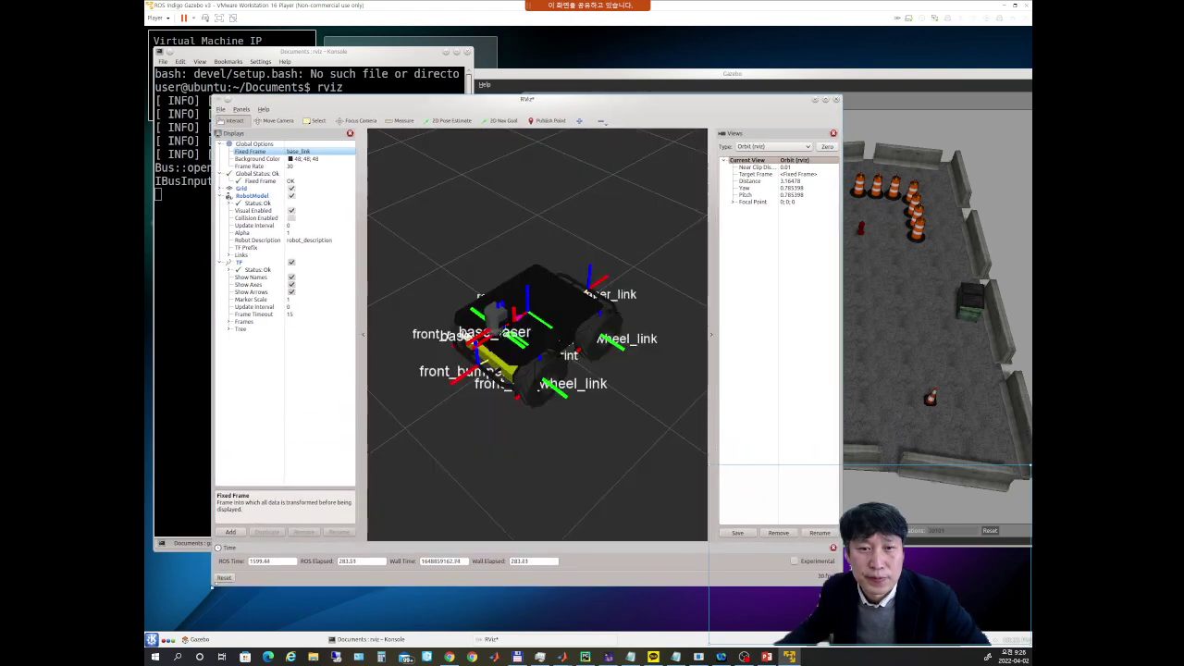
pyautogui.scroll(2, 527, 428)
pyautogui.scroll(1, 529, 428)
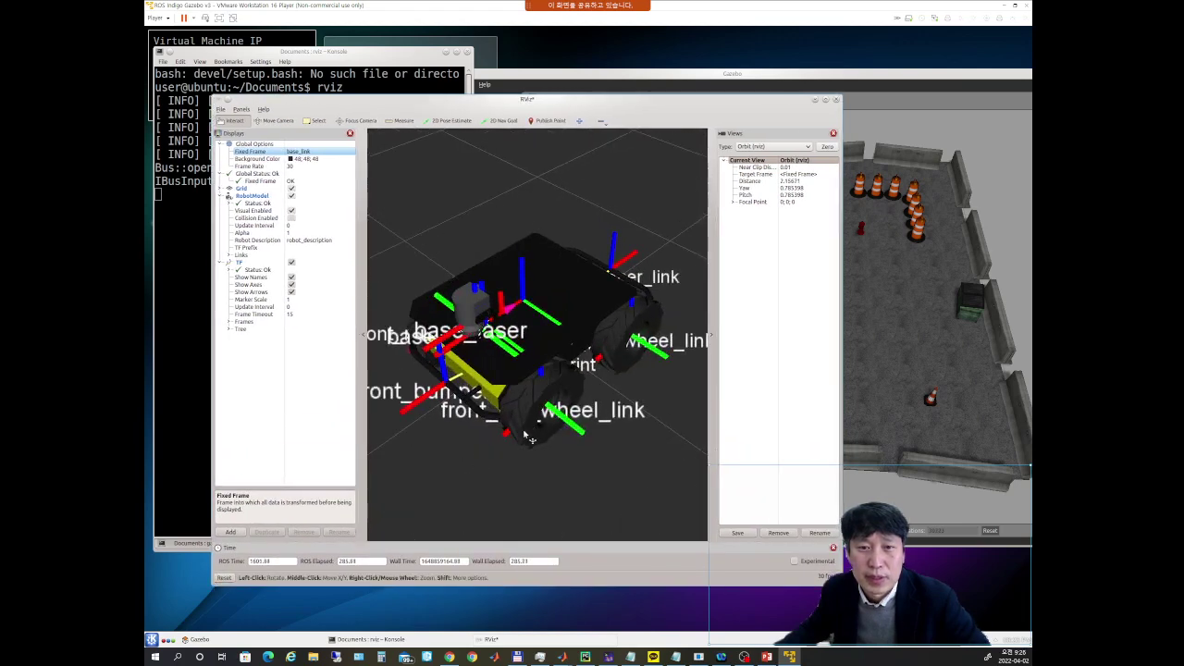
pyautogui.moveTo(531, 437); pyautogui.dragTo(571, 370, button='middle')
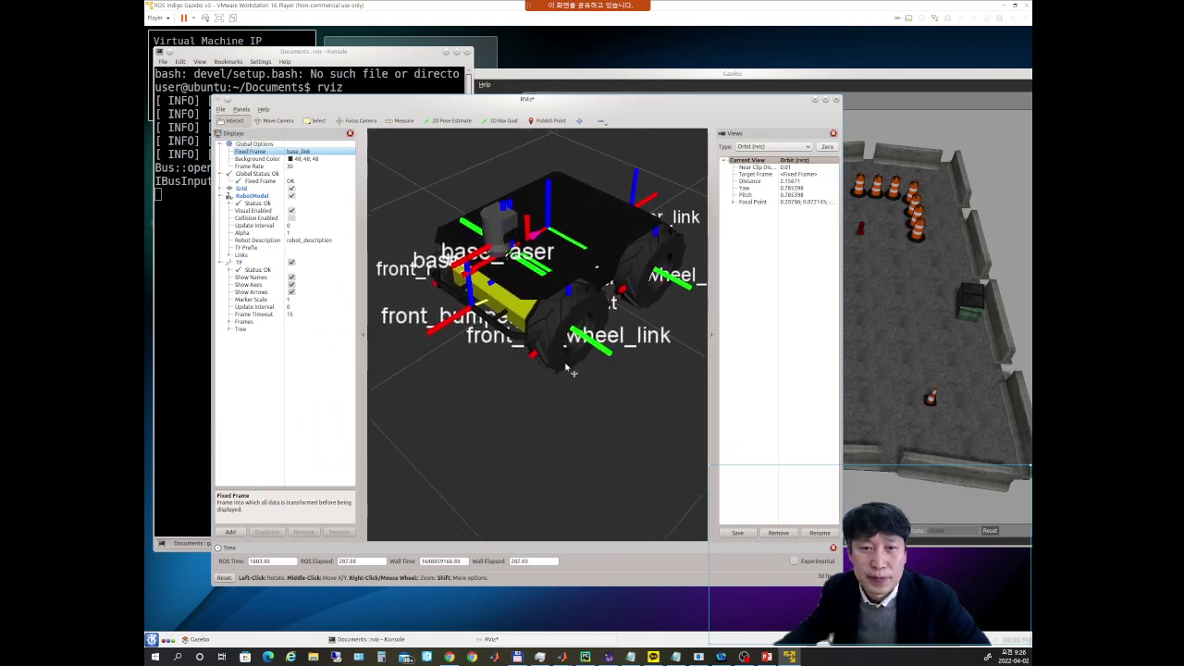
pyautogui.scroll(-1, 583, 370)
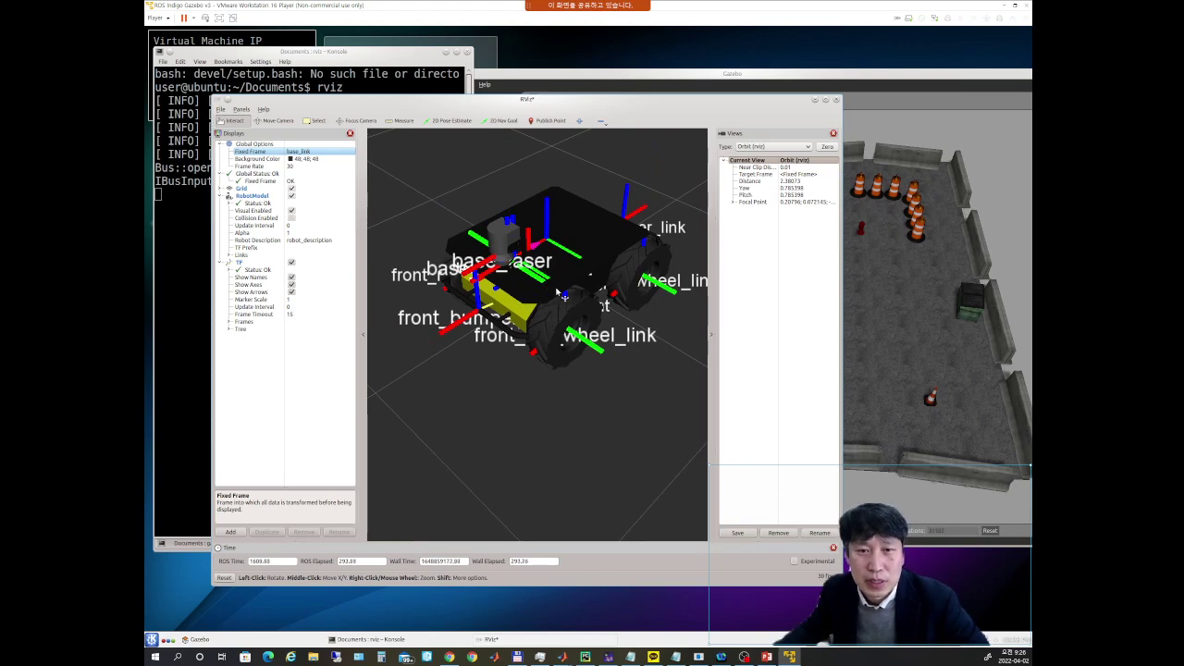
pyautogui.moveTo(629, 315); pyautogui.dragTo(583, 328)
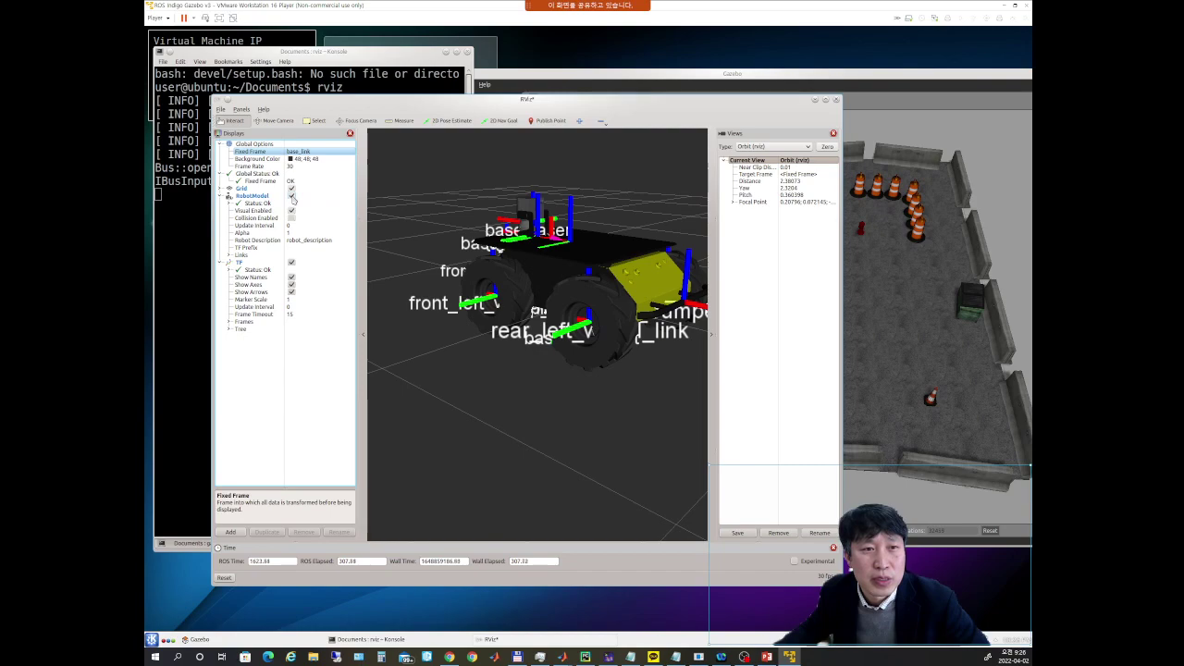
# - Hide the RobotModel display temporarily to examine the TF link frames from several sides, and show the model again
pyautogui.click(292, 197)
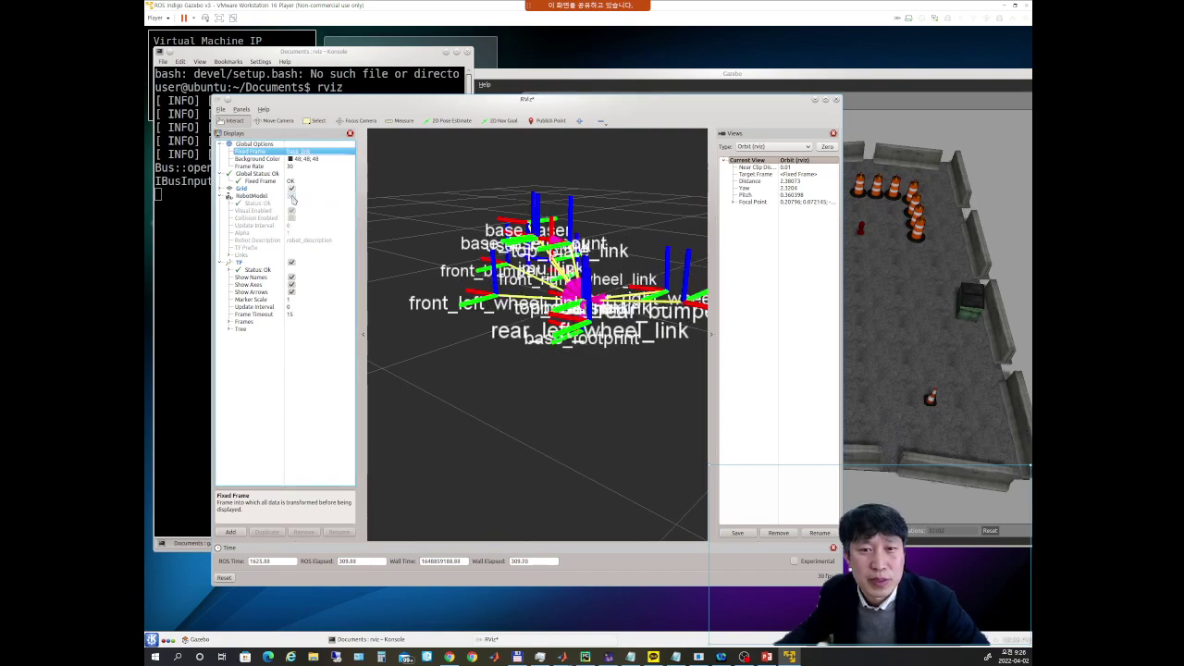
pyautogui.moveTo(593, 333); pyautogui.dragTo(514, 334)
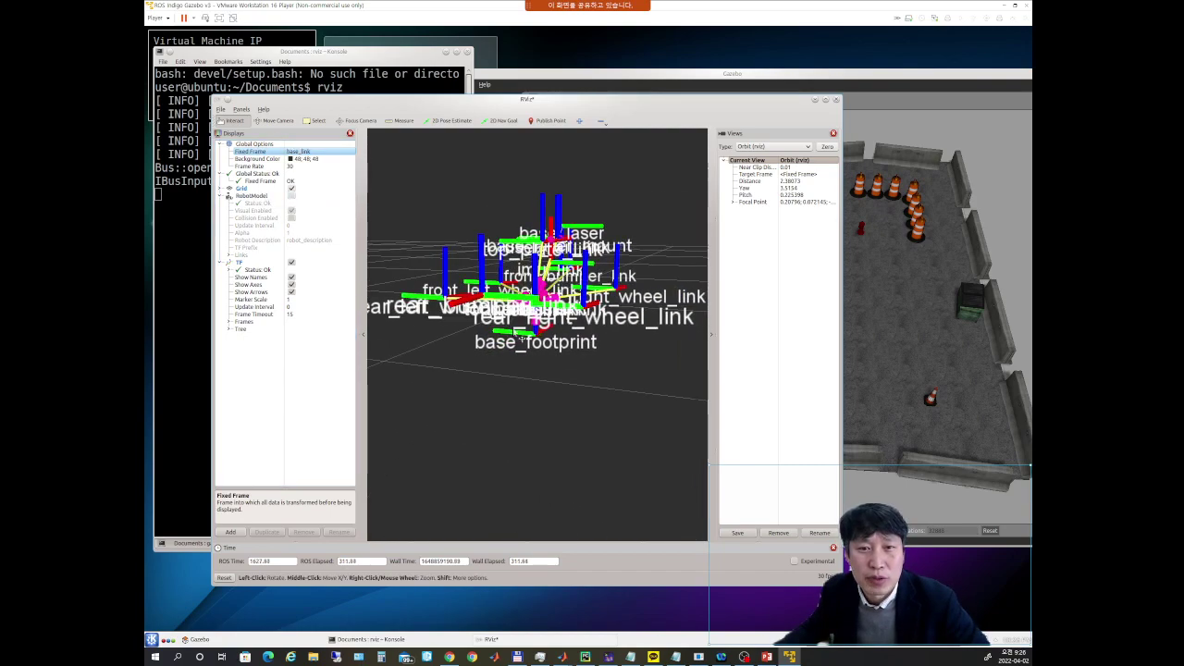
pyautogui.scroll(2, 551, 334)
pyautogui.scroll(-4, 551, 334)
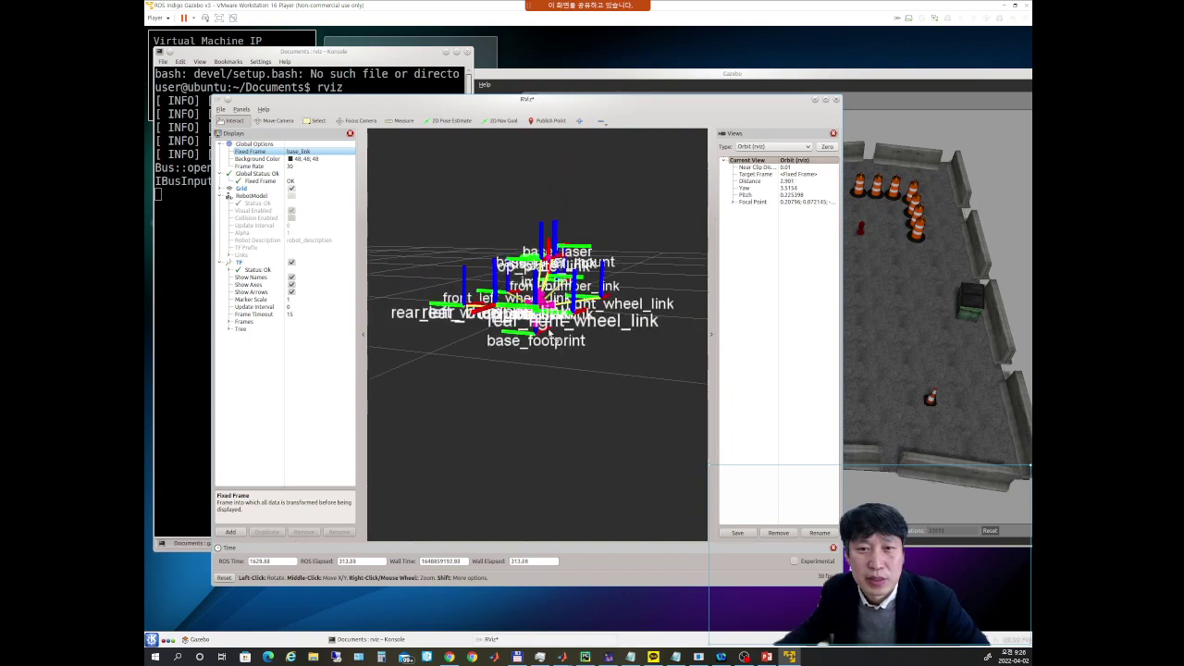
pyautogui.moveTo(551, 333); pyautogui.dragTo(659, 324)
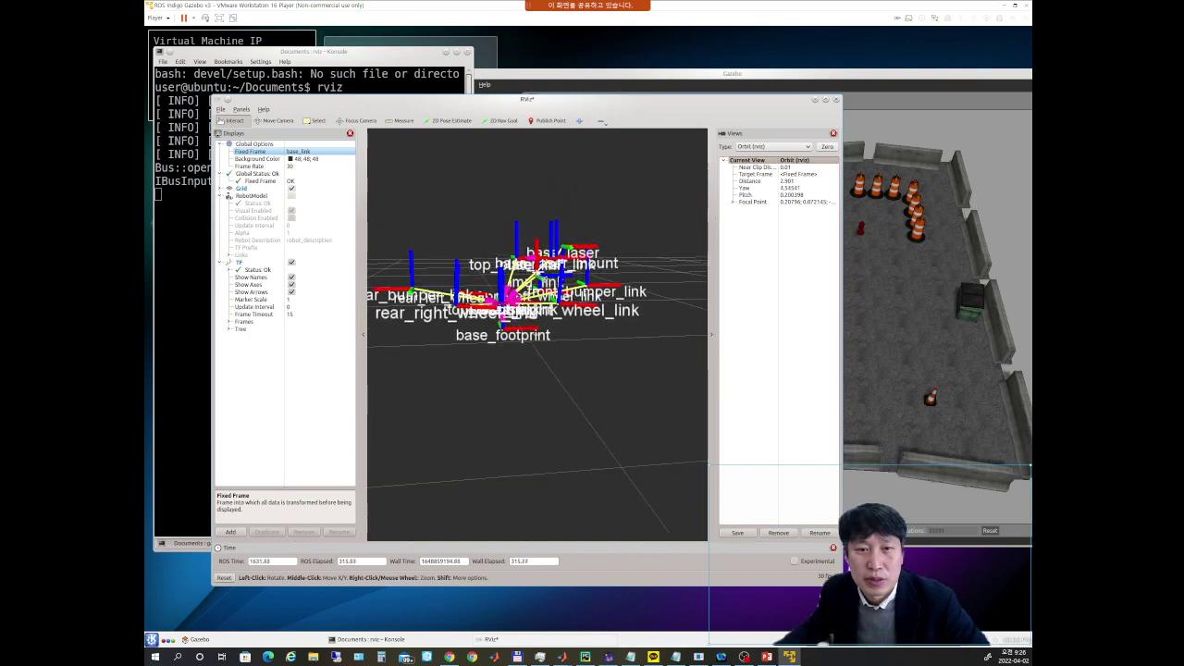
pyautogui.moveTo(546, 333); pyautogui.dragTo(590, 331)
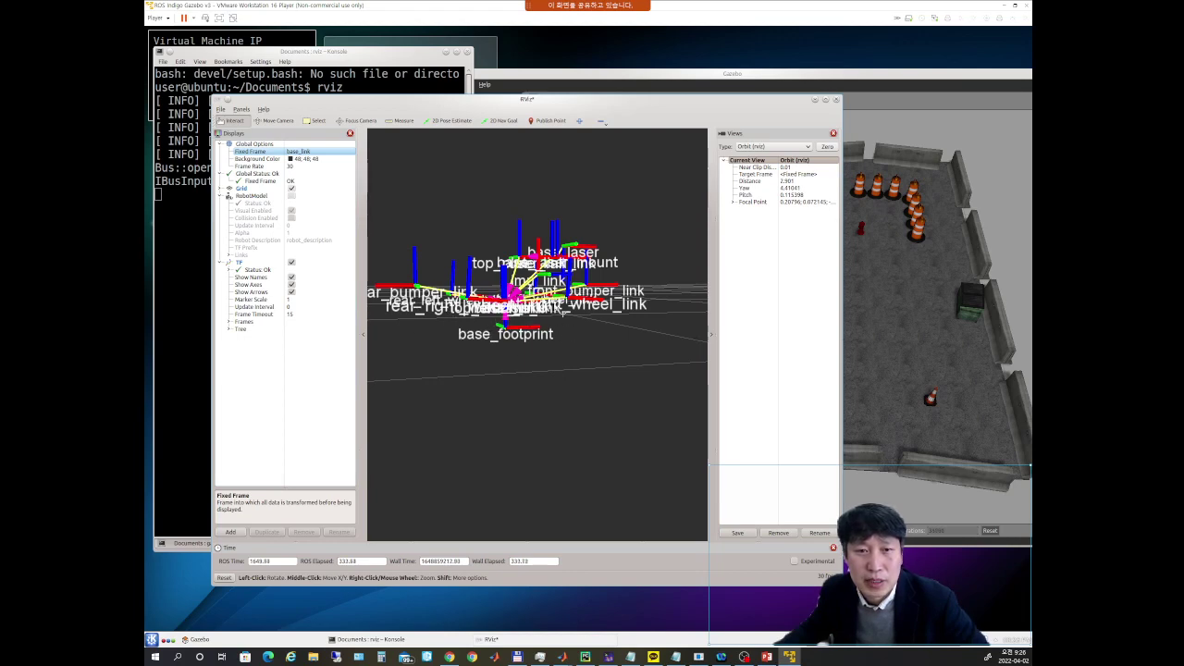
pyautogui.moveTo(575, 314)
pyautogui.mouseDown()
pyautogui.moveTo(537, 296)
pyautogui.moveTo(581, 316)
pyautogui.mouseUp()
pyautogui.moveTo(639, 252); pyautogui.dragTo(551, 294)
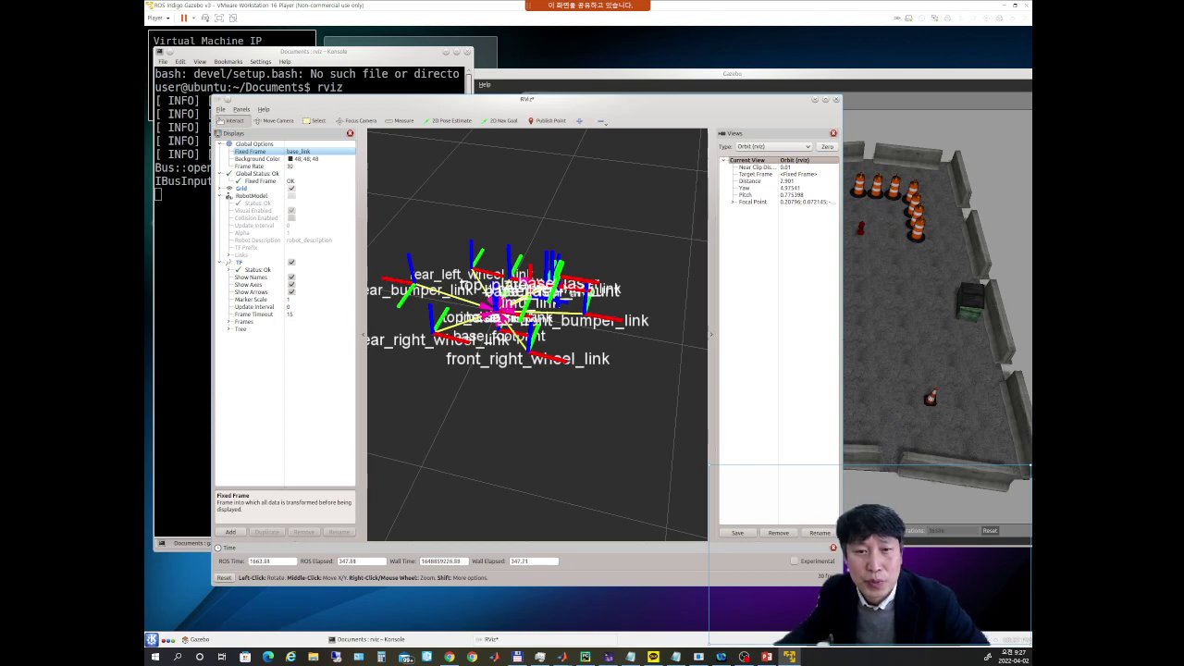
pyautogui.moveTo(596, 354); pyautogui.dragTo(595, 304)
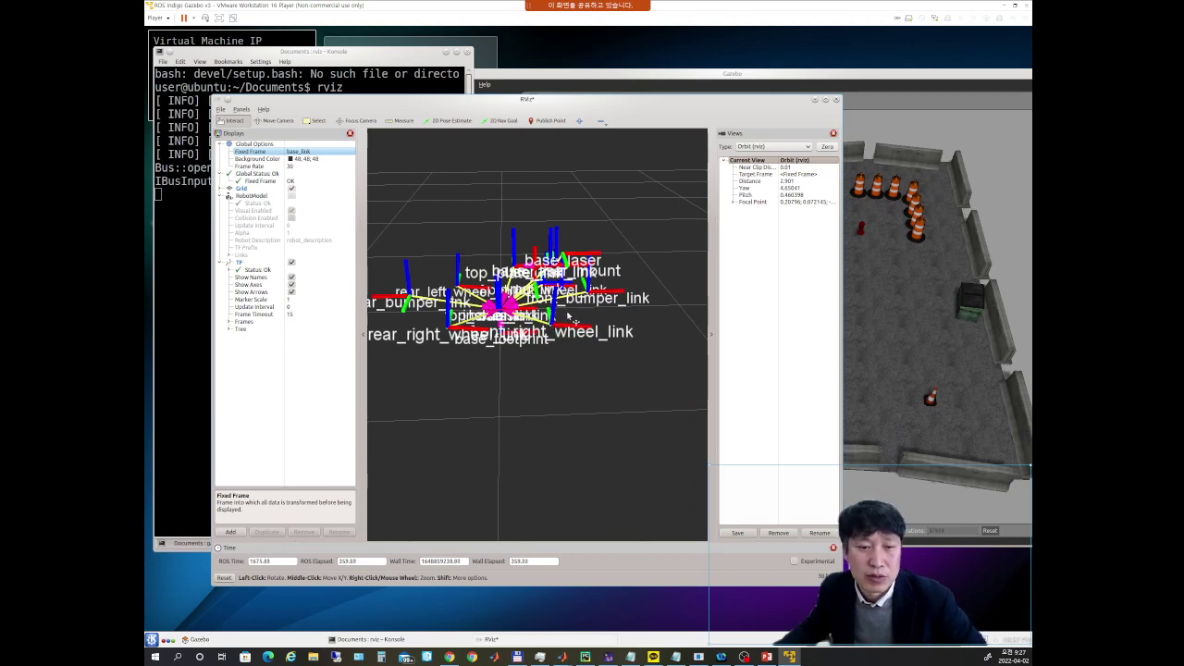
pyautogui.moveTo(429, 374); pyautogui.dragTo(551, 385)
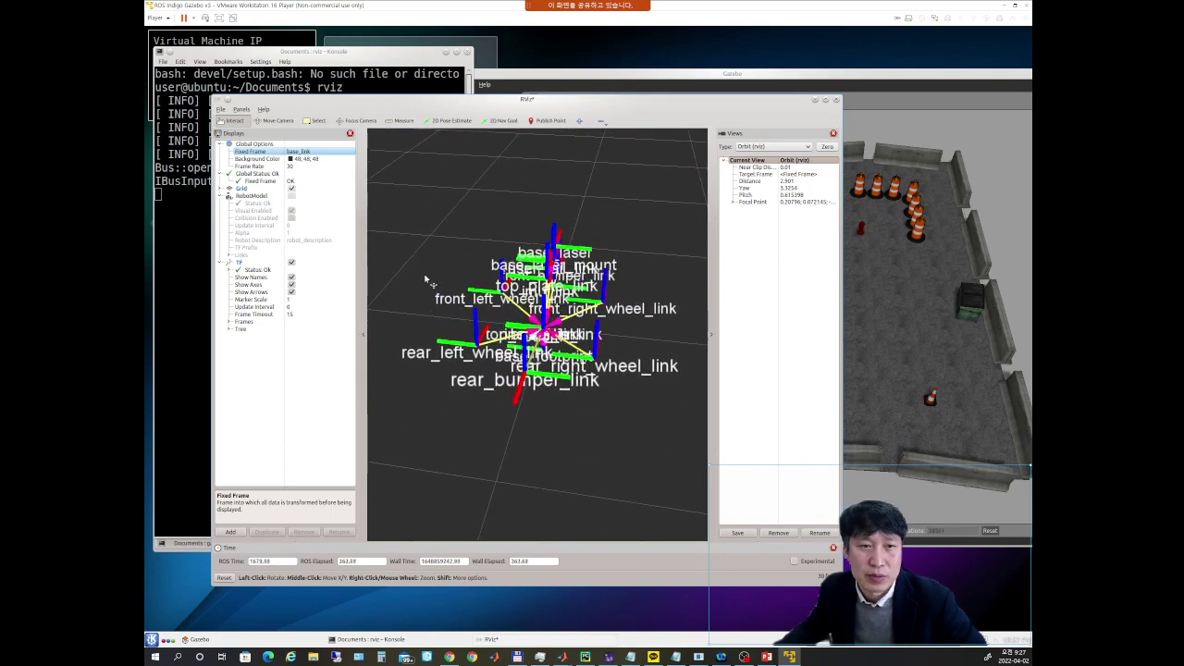
pyautogui.click(292, 196)
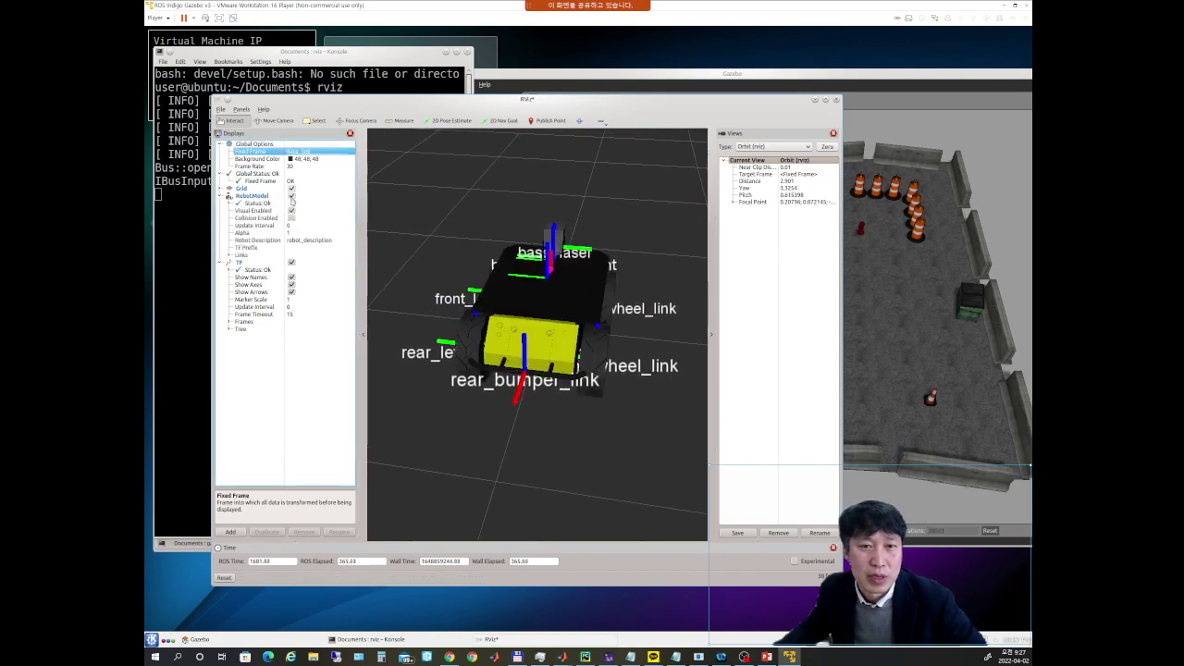
pyautogui.scroll(-5, 427, 273)
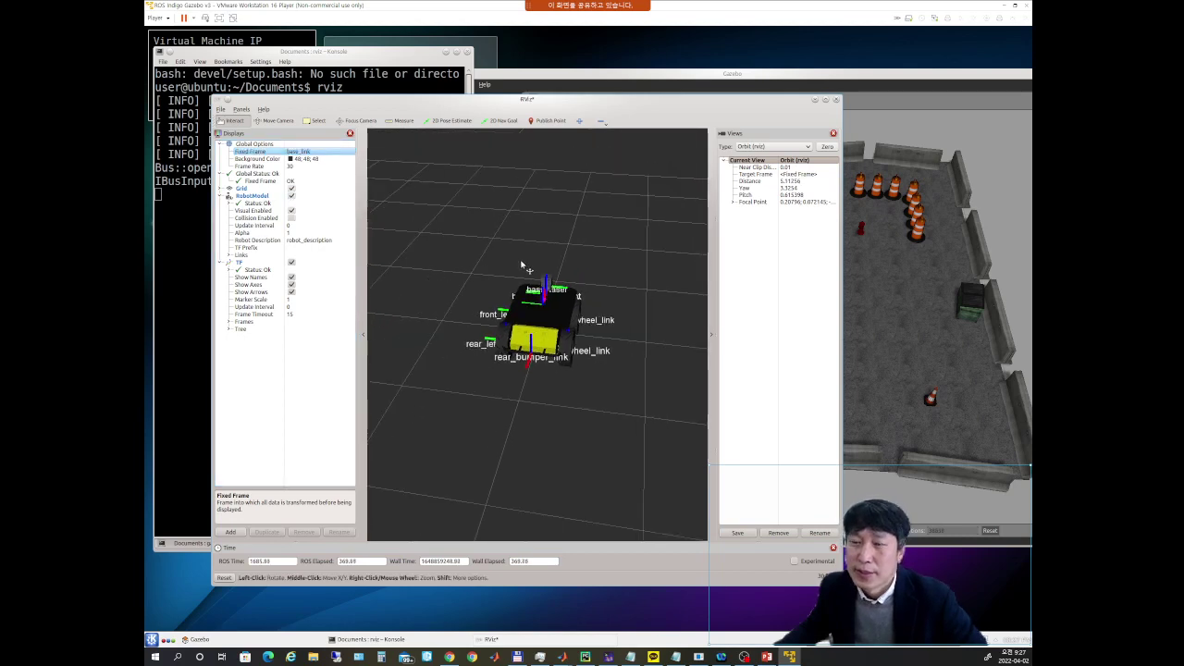
# - Minimize the virtual machine, switch to the PowerPoint slide show and advance to the TurtleBot3 topics and TF slide
pyautogui.moveTo(600, 272); pyautogui.dragTo(535, 370)
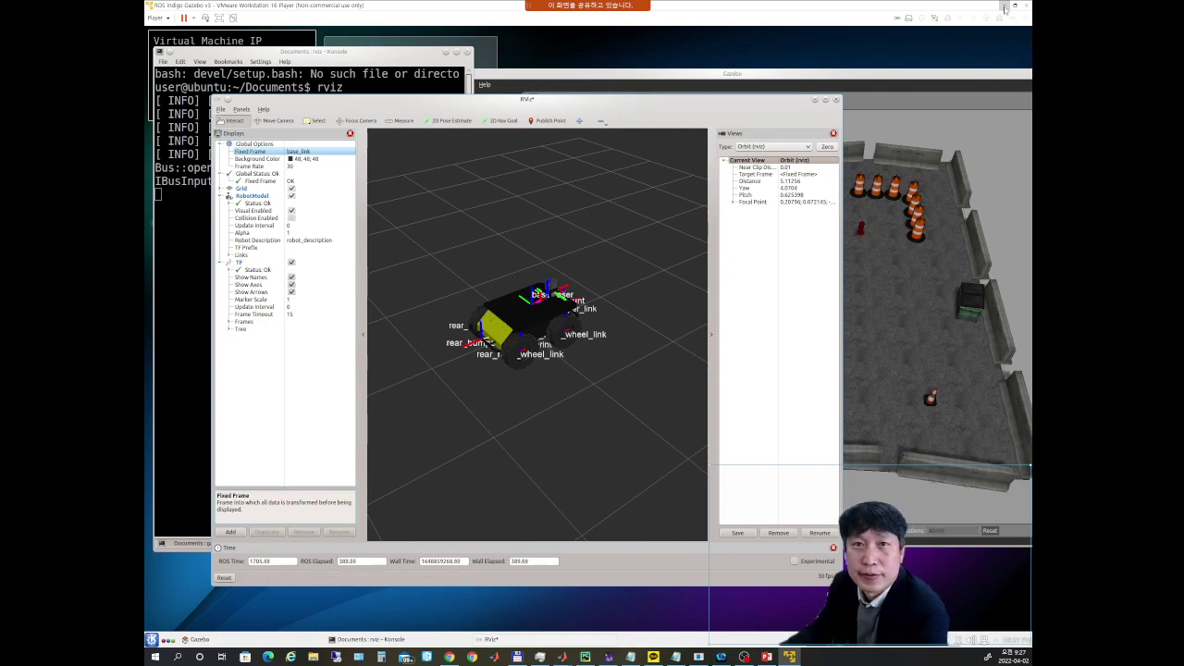
pyautogui.click(1004, 5)
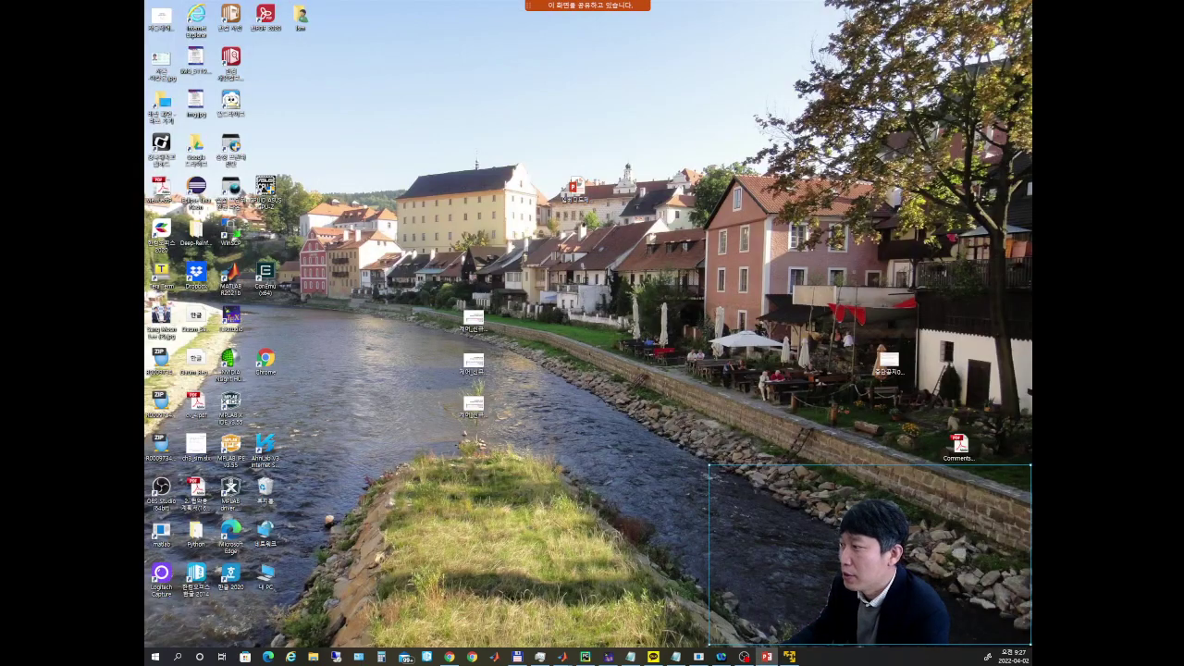
pyautogui.hotkey('alt', 'Tab')
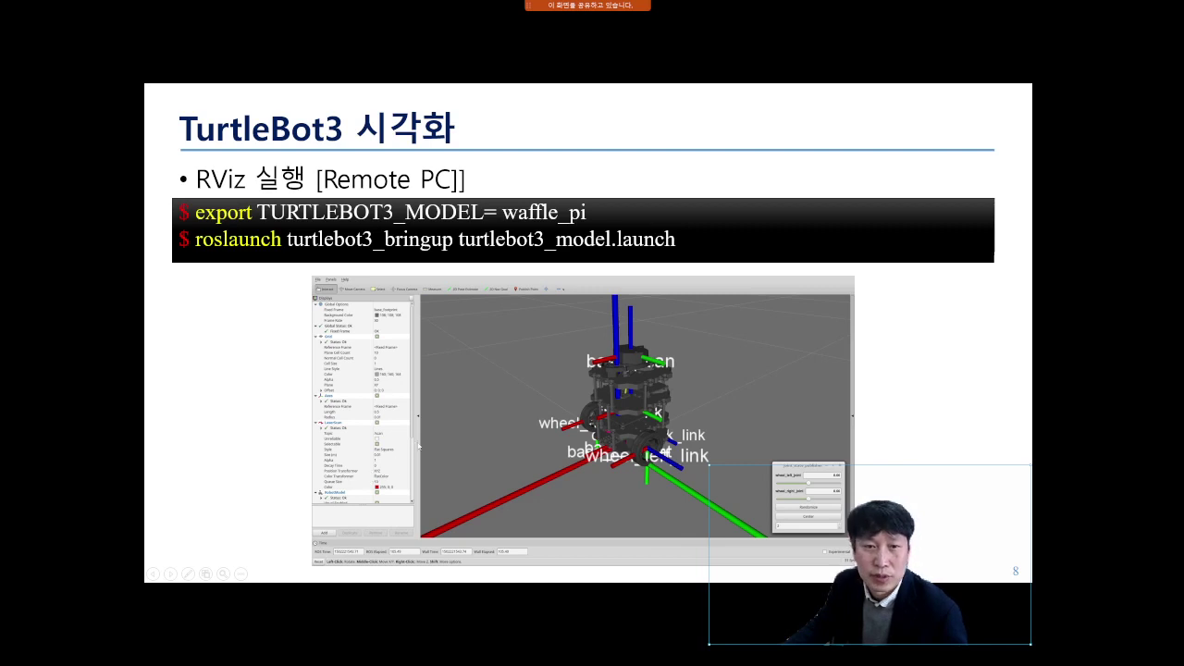
pyautogui.press('Right')
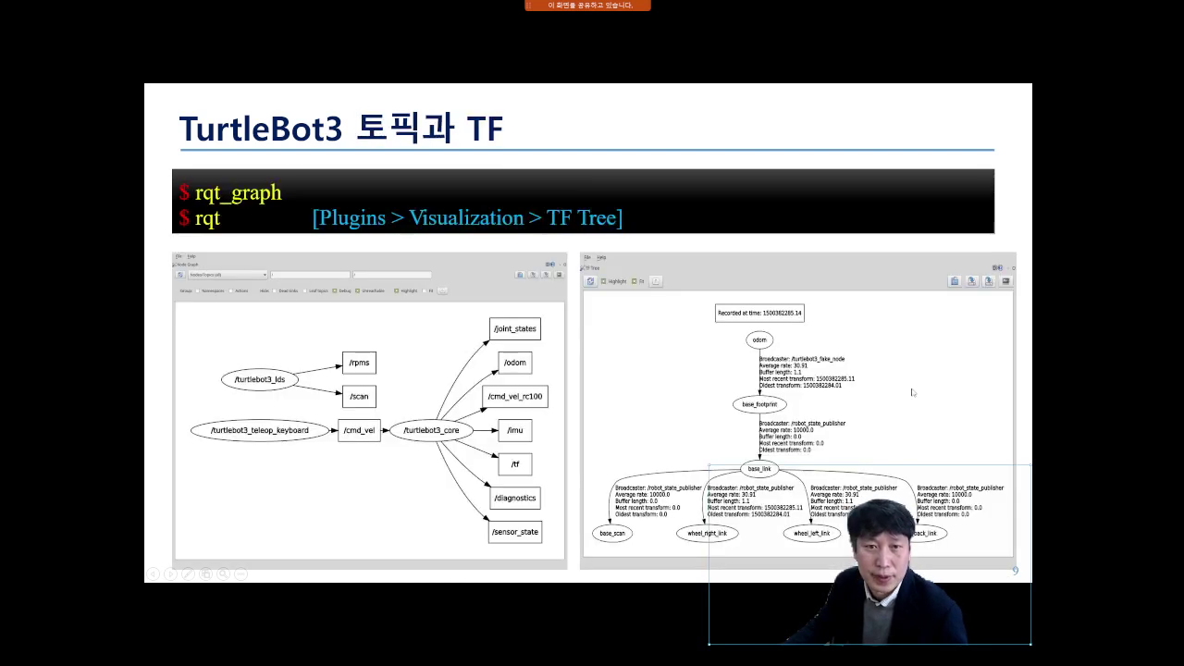
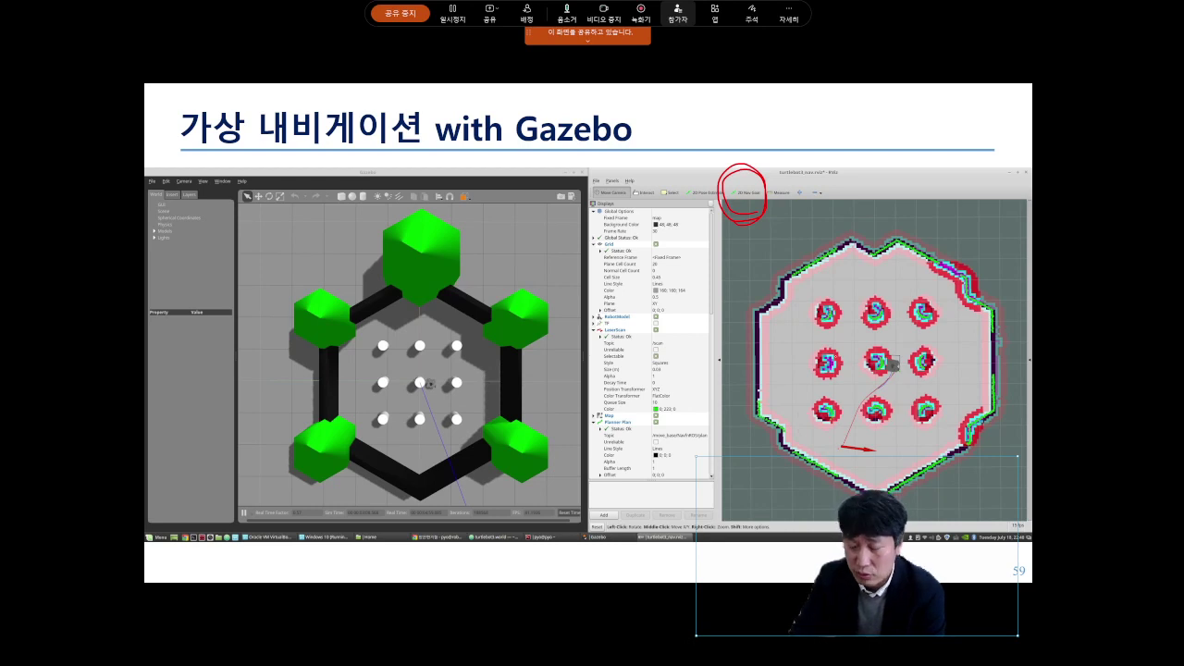
# - End the slide show without keeping the ink annotations and clear the desktop of open windows
pyautogui.press('Escape')
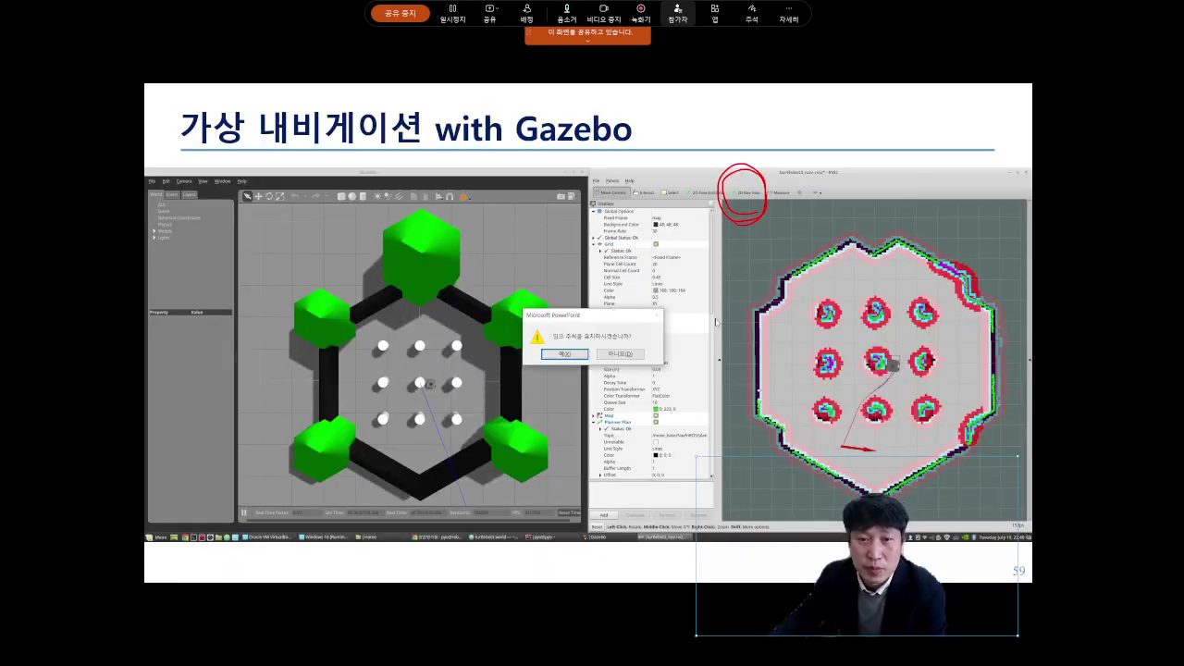
pyautogui.click(619, 354)
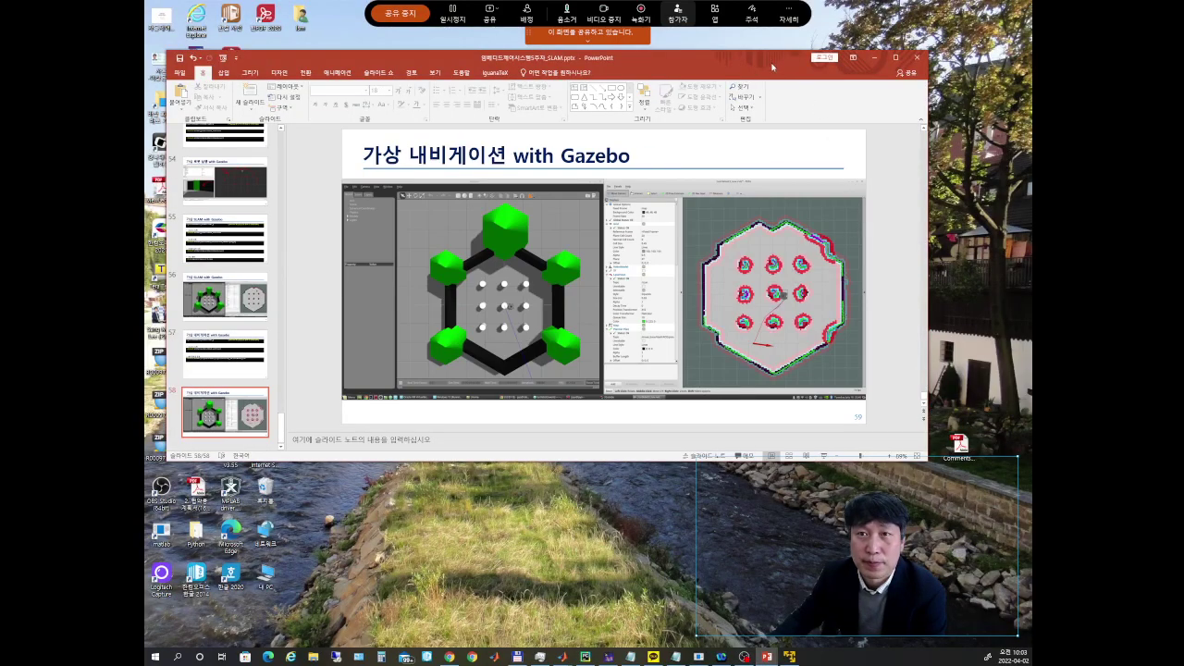
pyautogui.press('super+d')
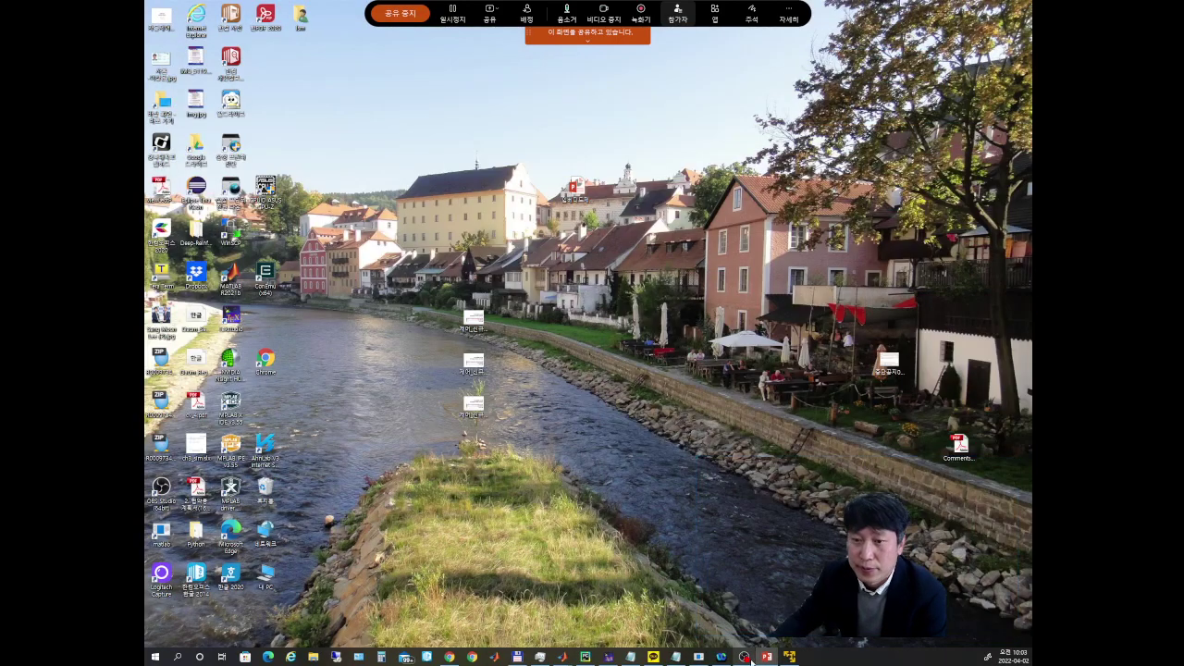
# - Switch to the ROS Indigo virtual machine in VMware Player and shut down its guest system
pyautogui.click(789, 656)
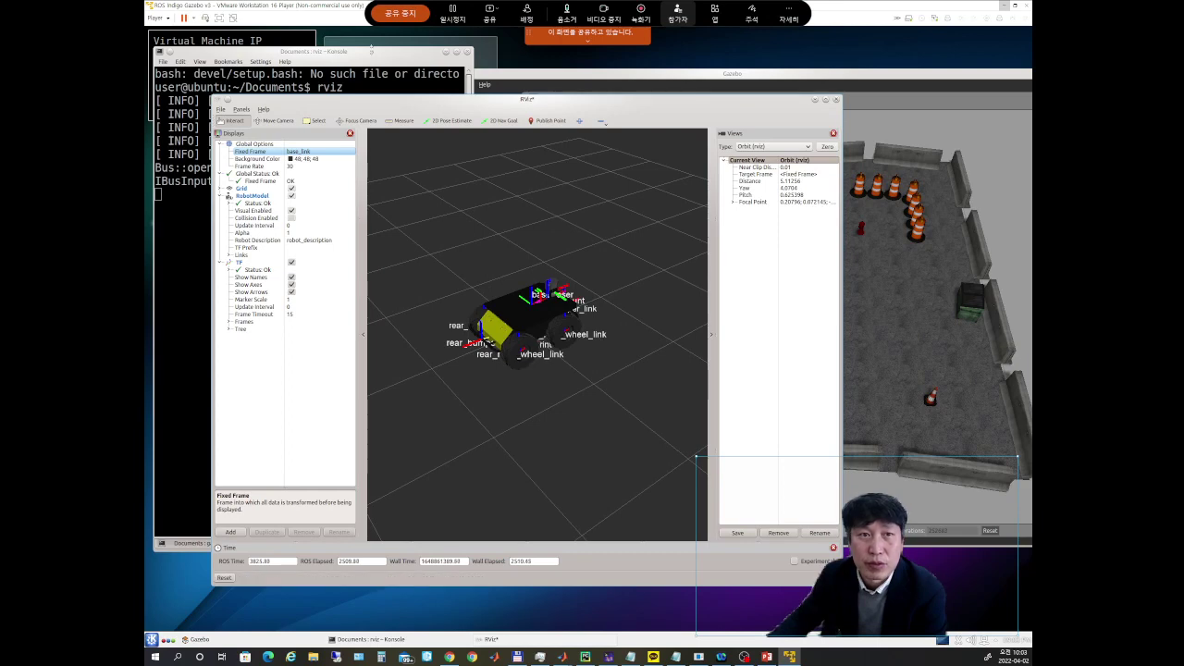
pyautogui.click(192, 18)
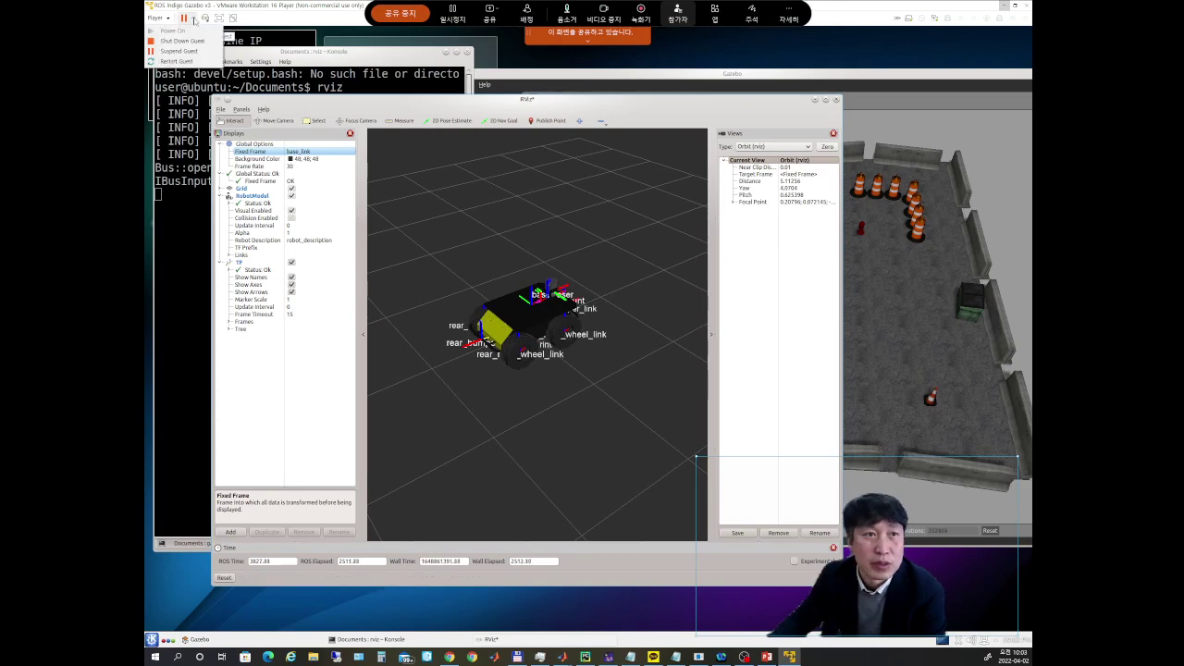
pyautogui.click(194, 42)
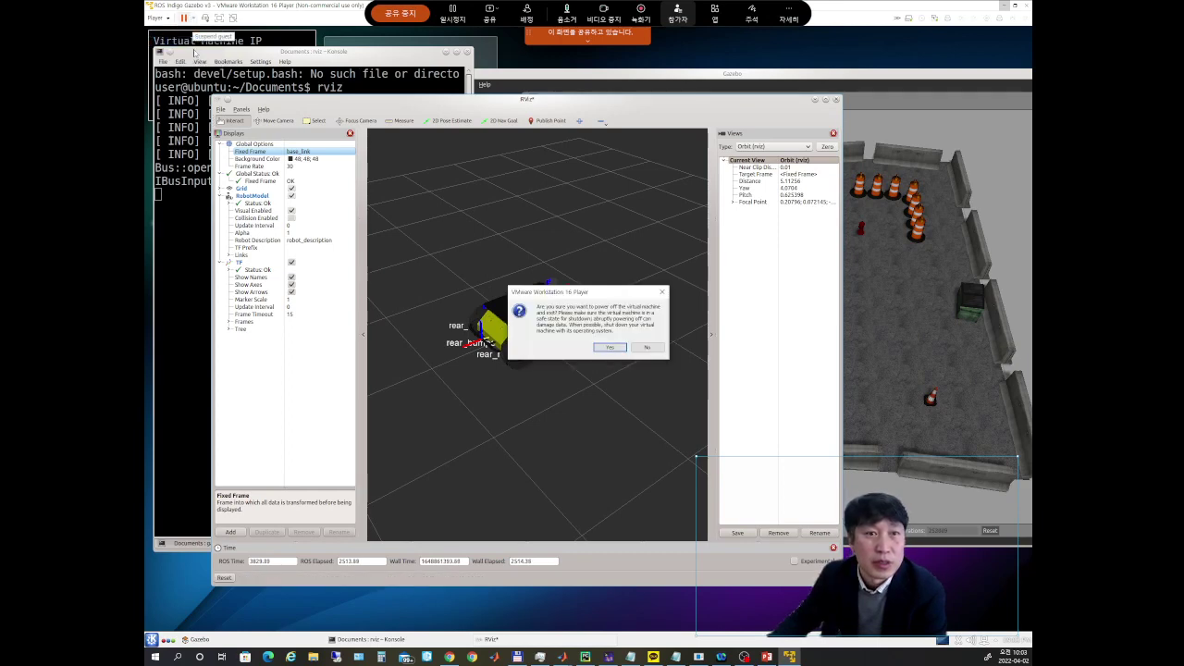
pyautogui.click(613, 351)
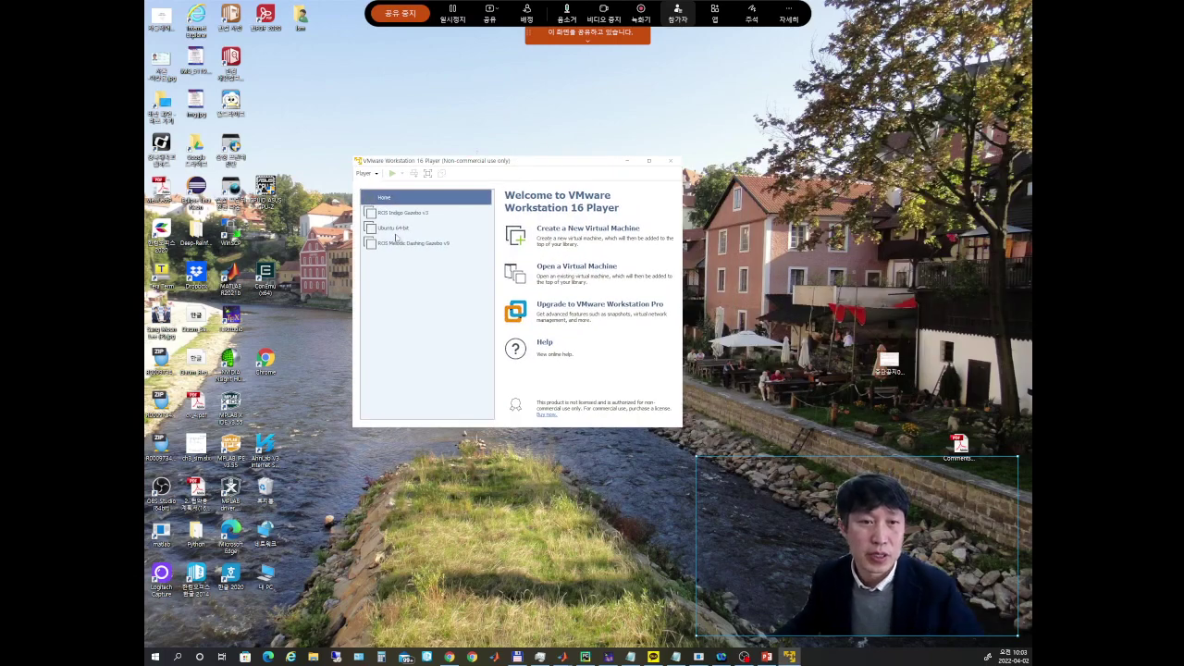
# - Review the Ubuntu 64-bit virtual machine's memory, general, Shared Folders, Unity and Display settings
pyautogui.click(393, 229)
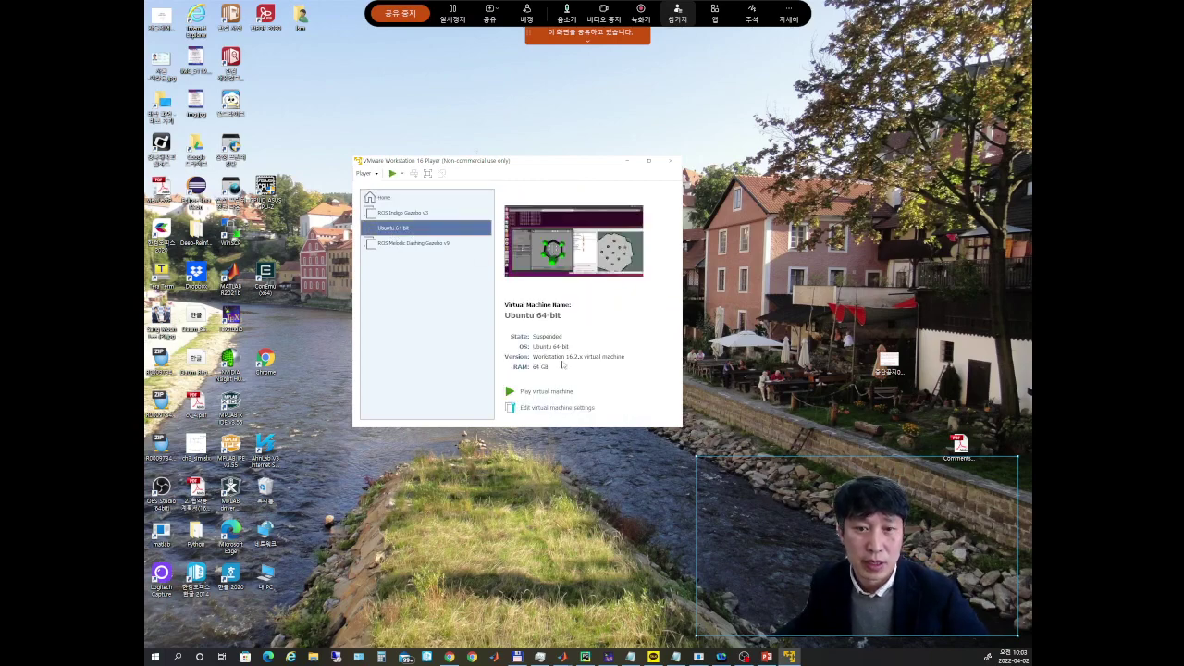
pyautogui.rightClick(405, 233)
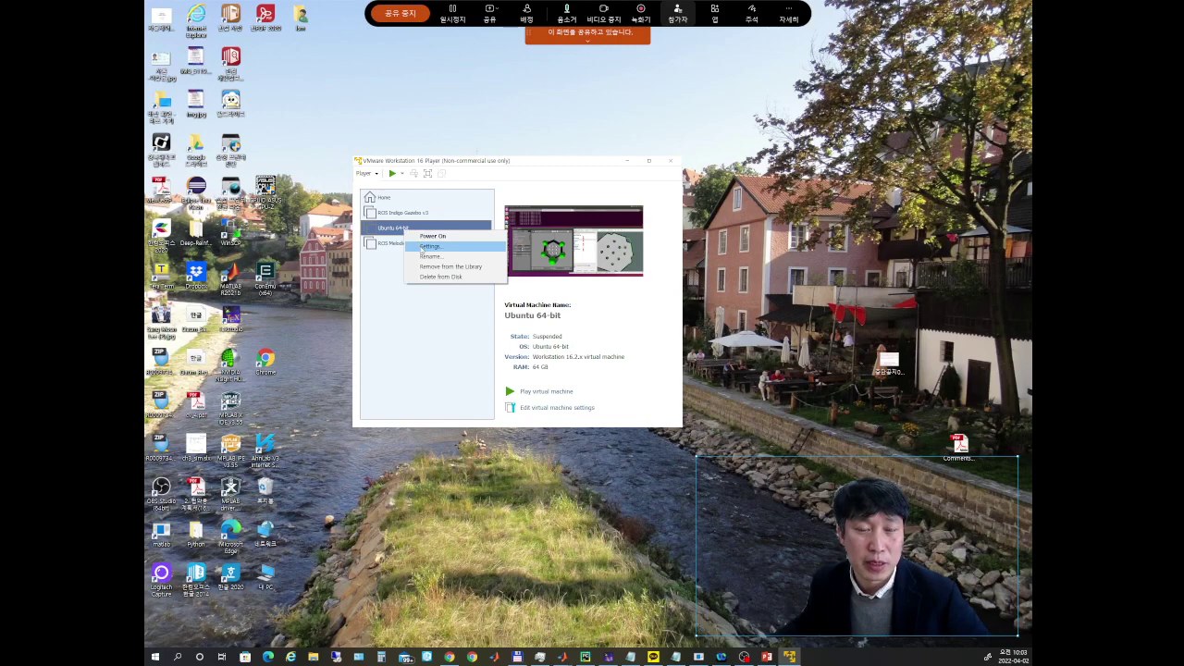
pyautogui.click(422, 247)
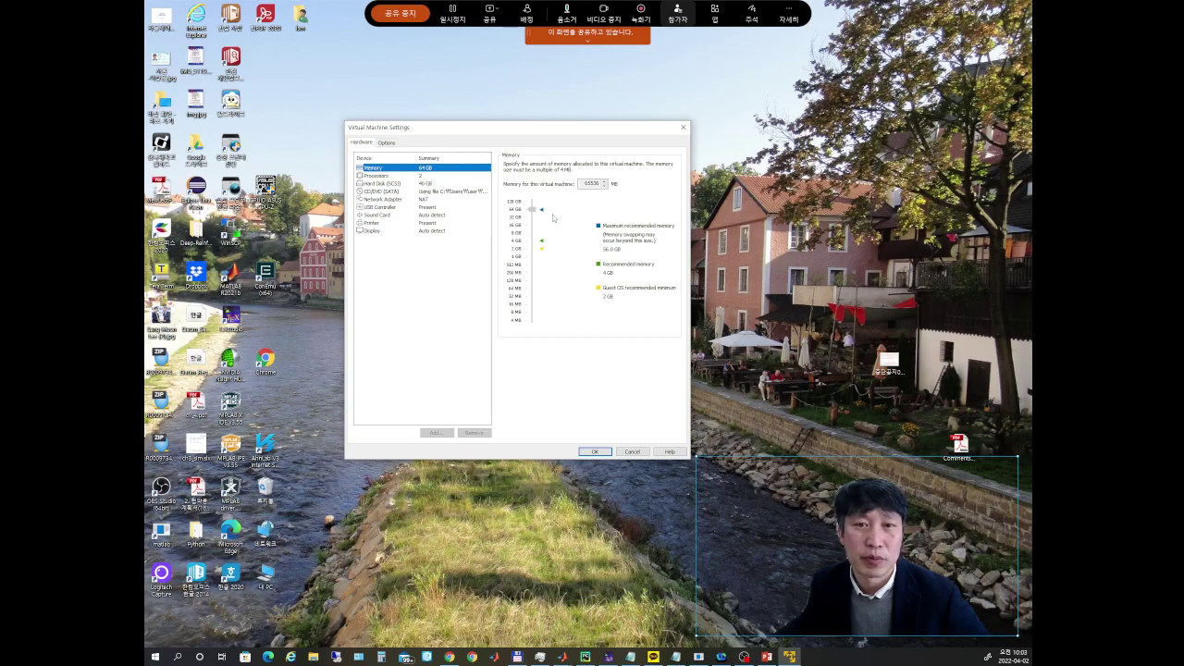
pyautogui.click(387, 143)
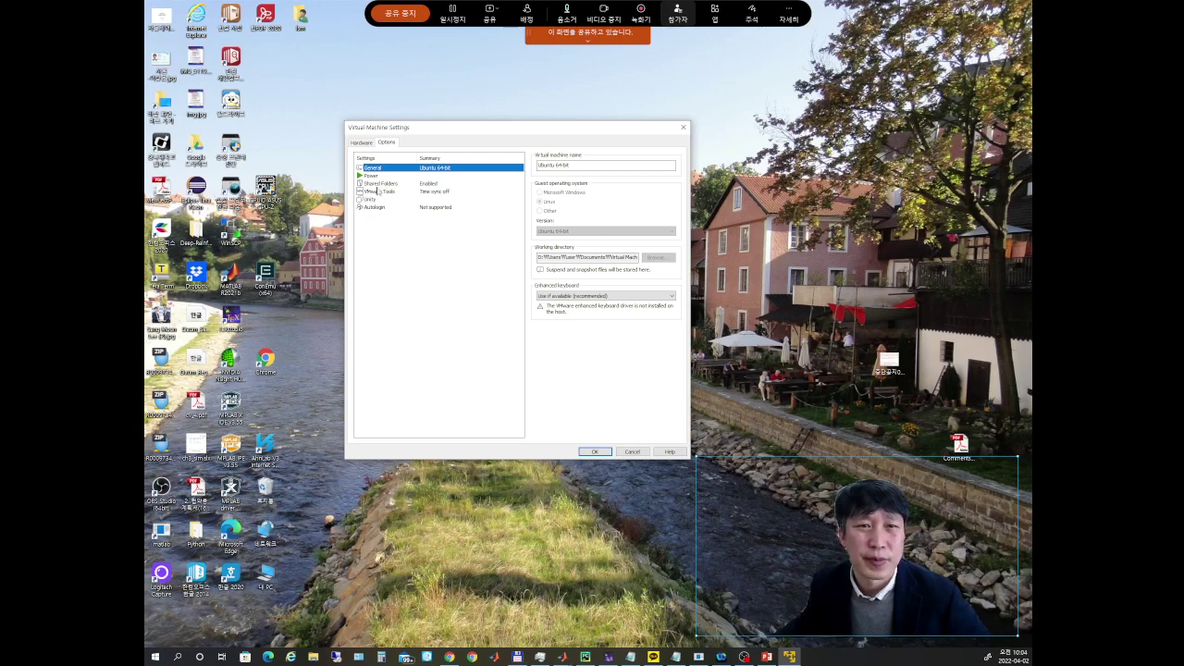
pyautogui.click(381, 185)
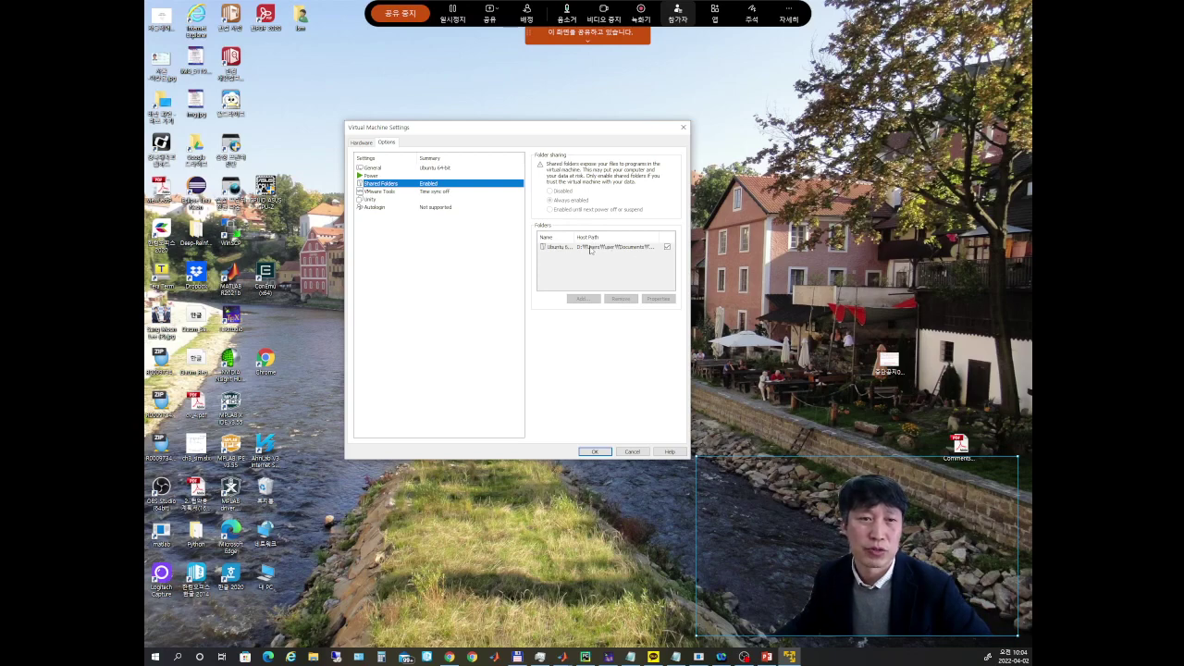
pyautogui.click(372, 199)
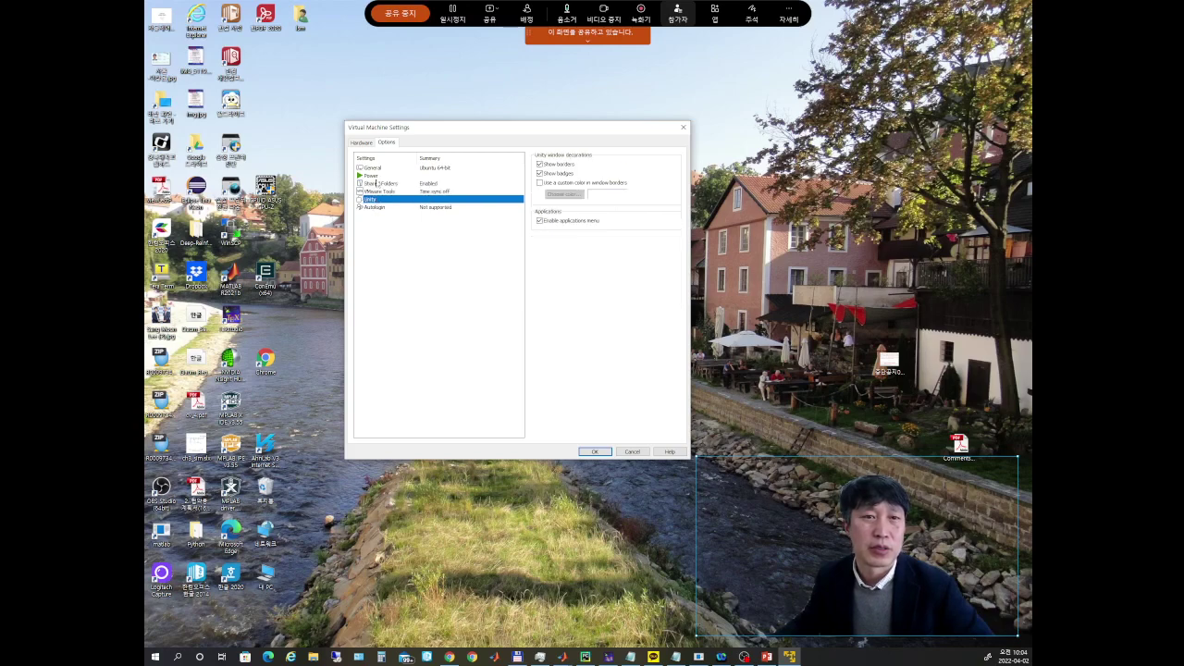
pyautogui.click(363, 143)
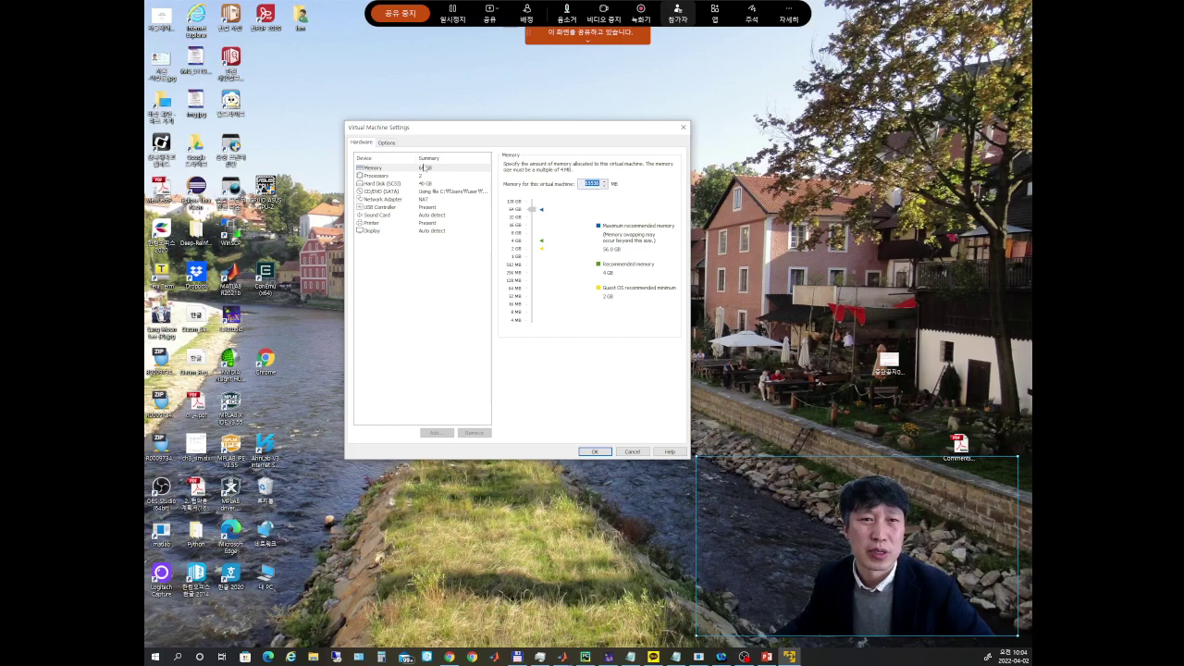
pyautogui.click(375, 230)
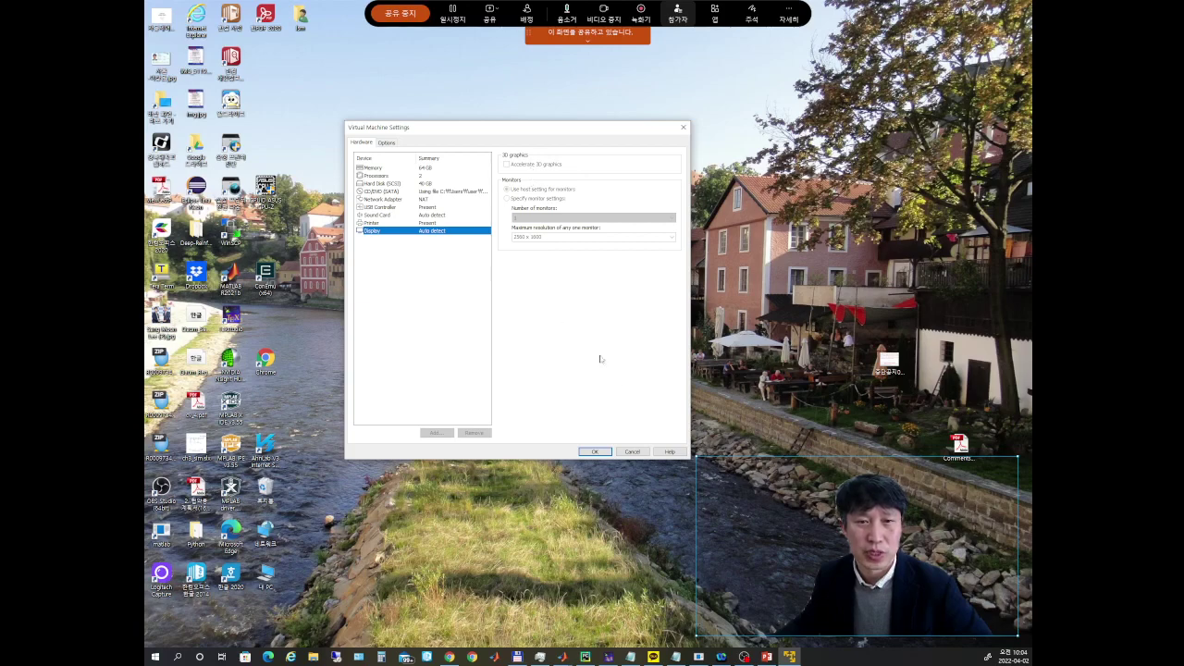
pyautogui.click(596, 451)
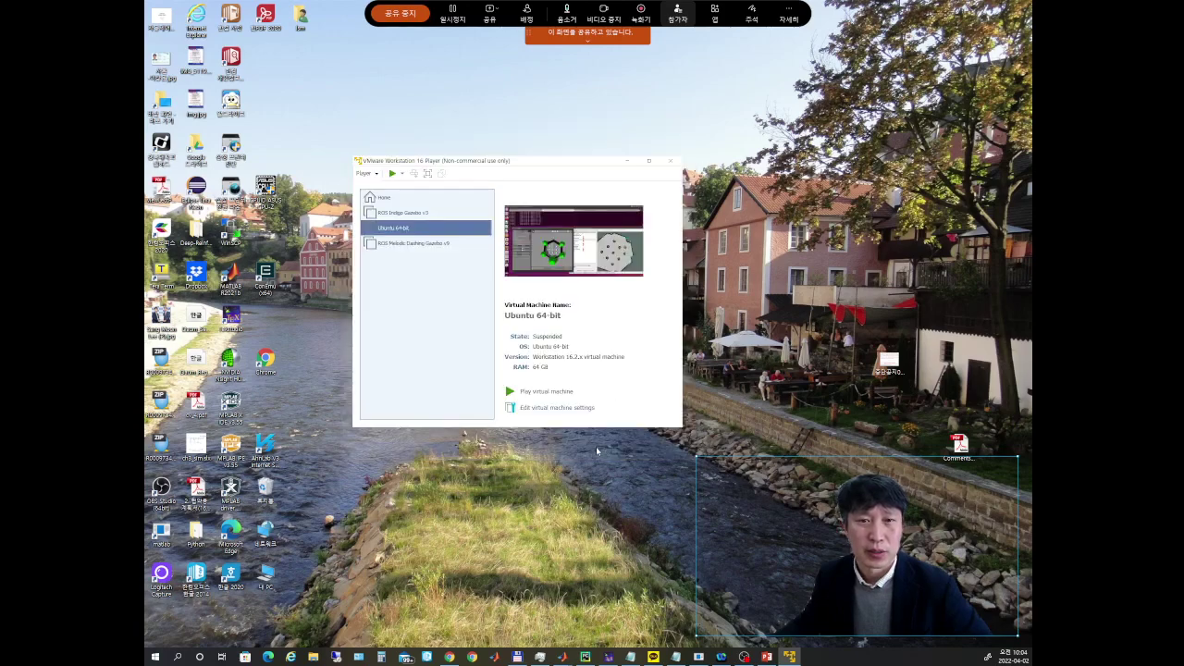
# - Play the Ubuntu 64-bit virtual machine, maximize it, and arrange the Gazebo and RViz windows below the terminal
pyautogui.click(541, 391)
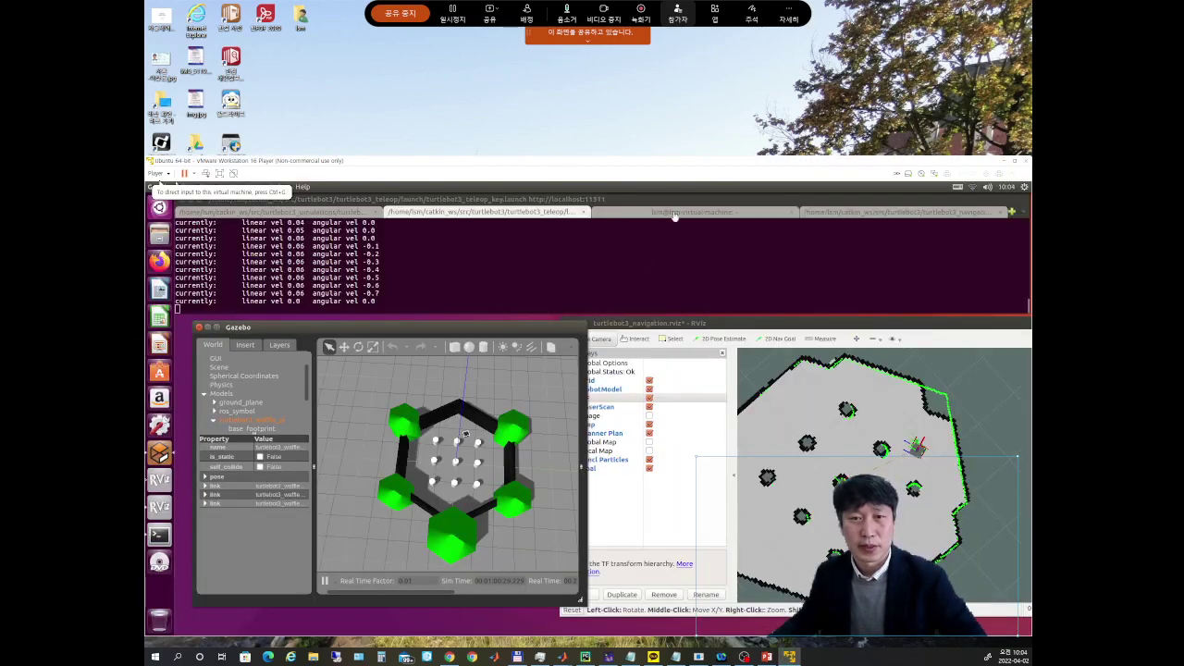
pyautogui.click(1013, 162)
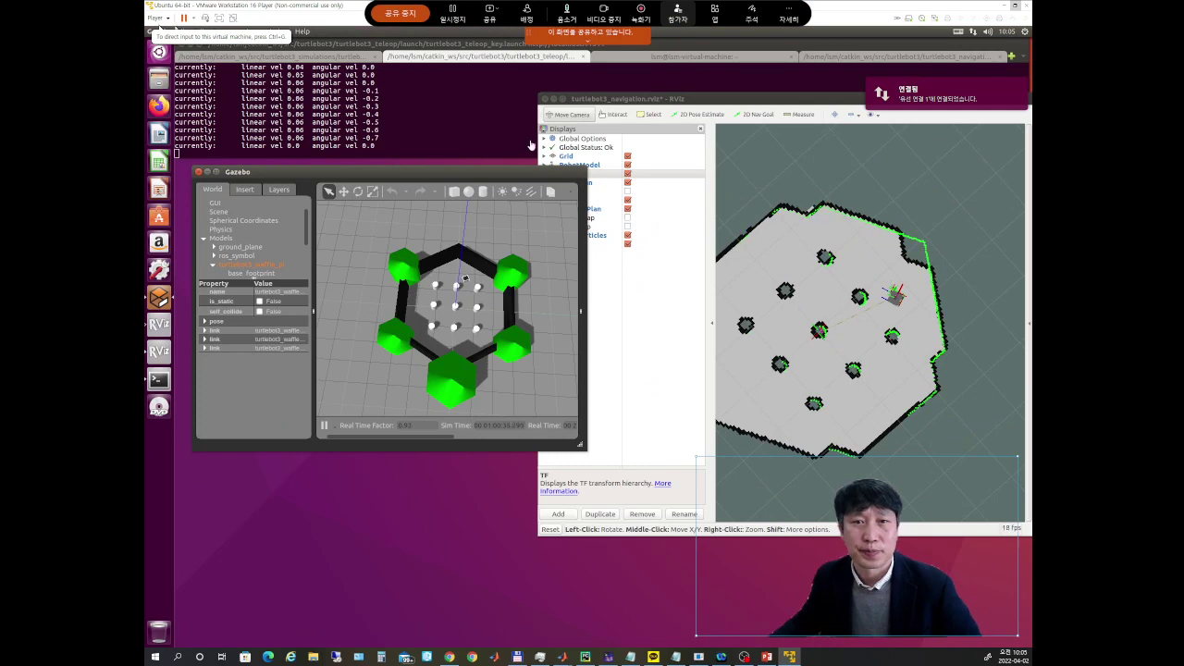
pyautogui.moveTo(454, 180); pyautogui.dragTo(454, 196)
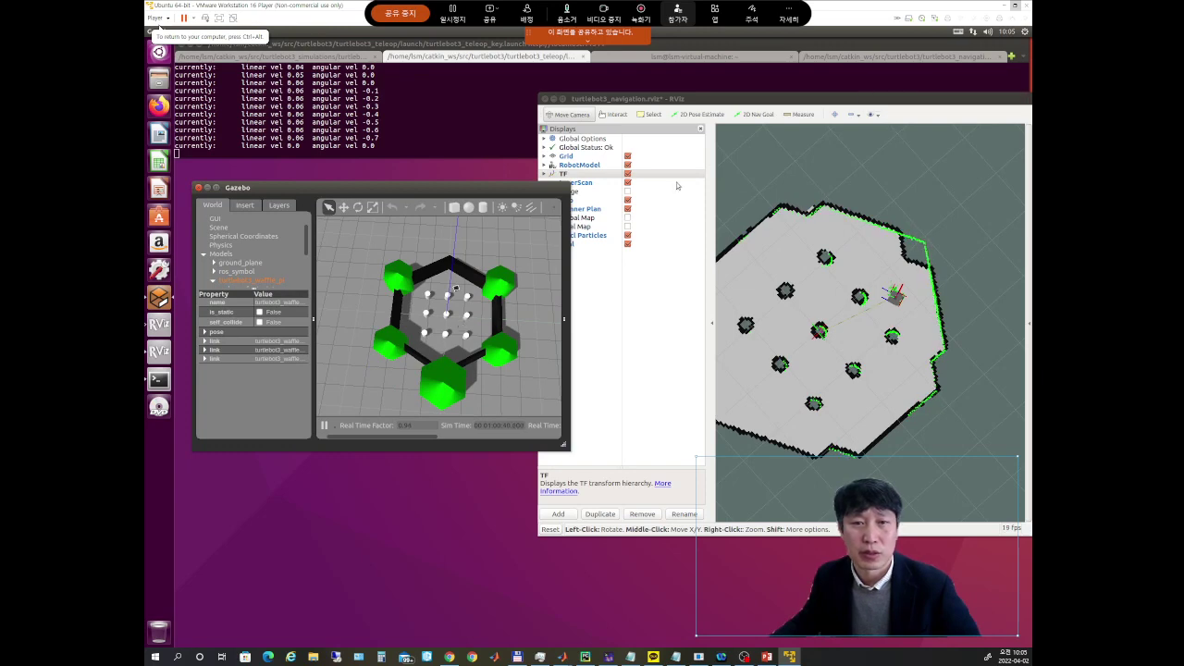
pyautogui.click(730, 101)
pyautogui.moveTo(729, 101); pyautogui.dragTo(739, 126)
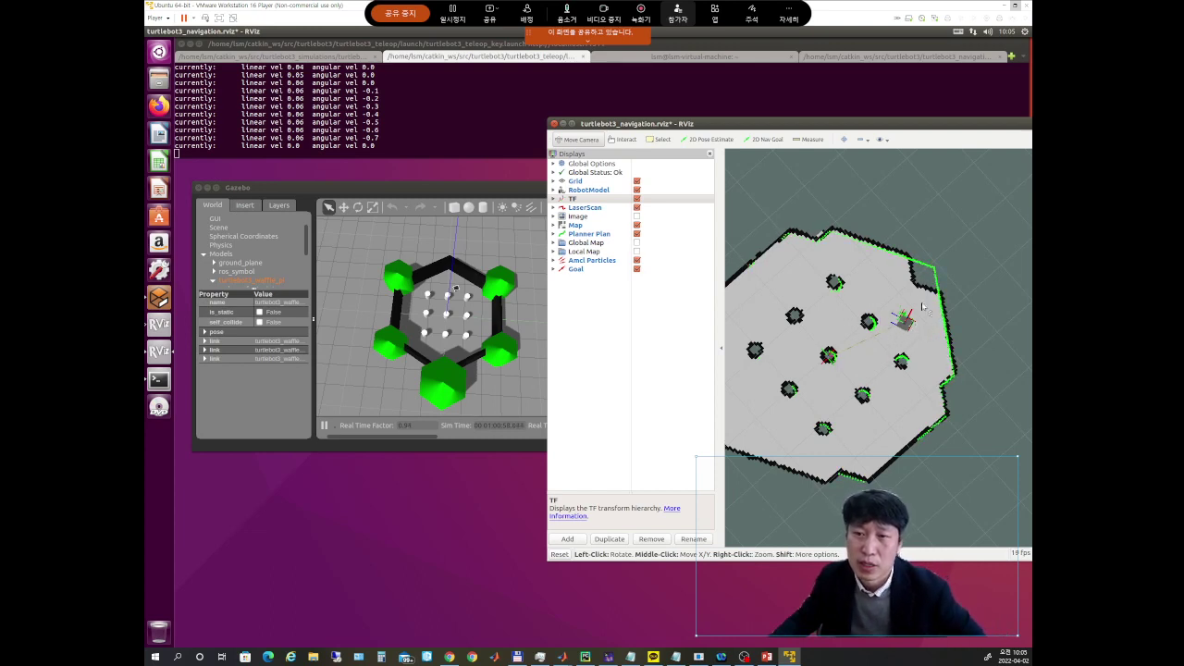
# - Hide the TF display and show the Global Map display in RViz
pyautogui.click(637, 199)
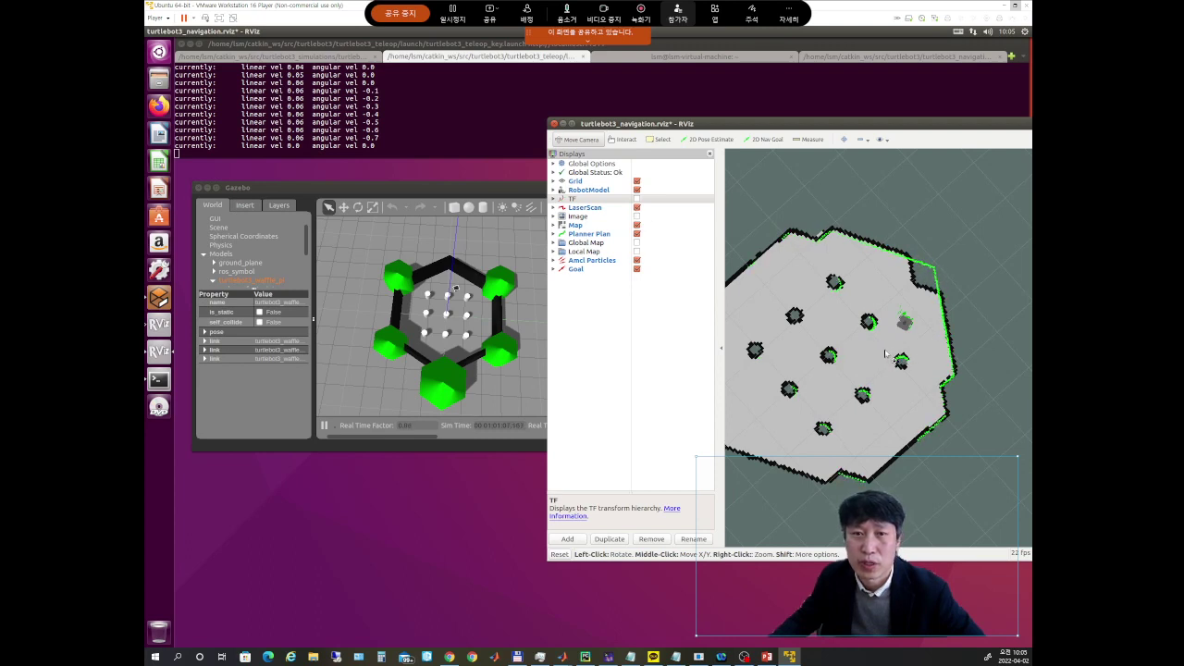
pyautogui.click(636, 243)
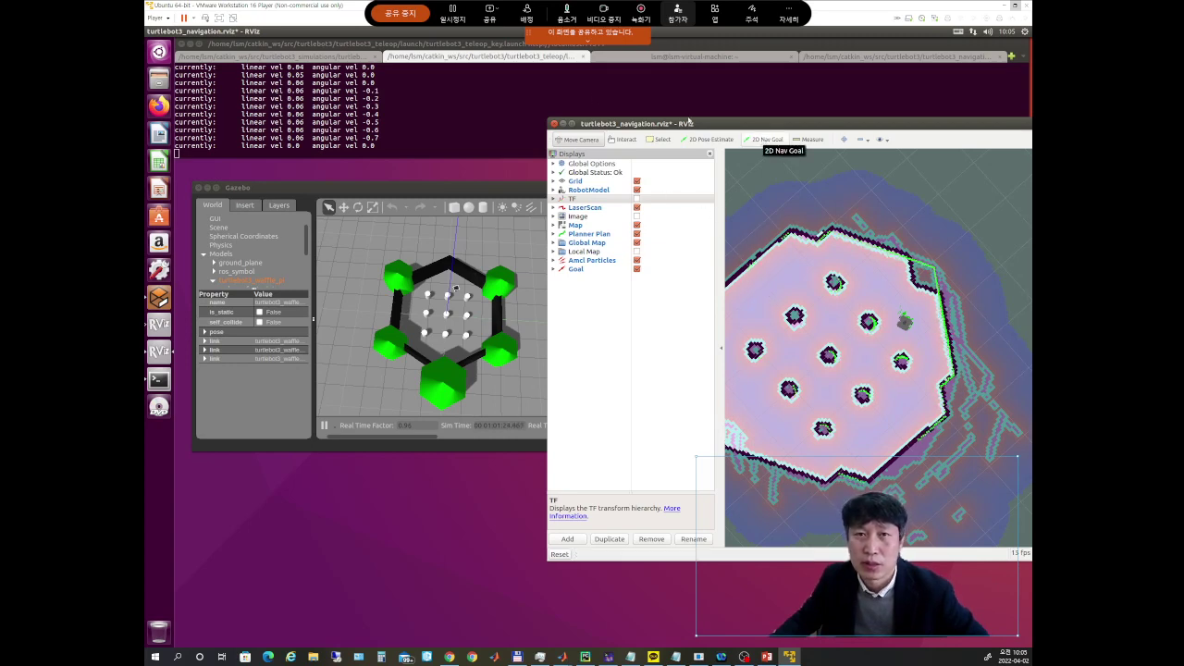
# - In the turtlebot3_teleop terminal, drive the robot forward by raising its linear velocity to 0.14, and force it to stop
pyautogui.click(517, 97)
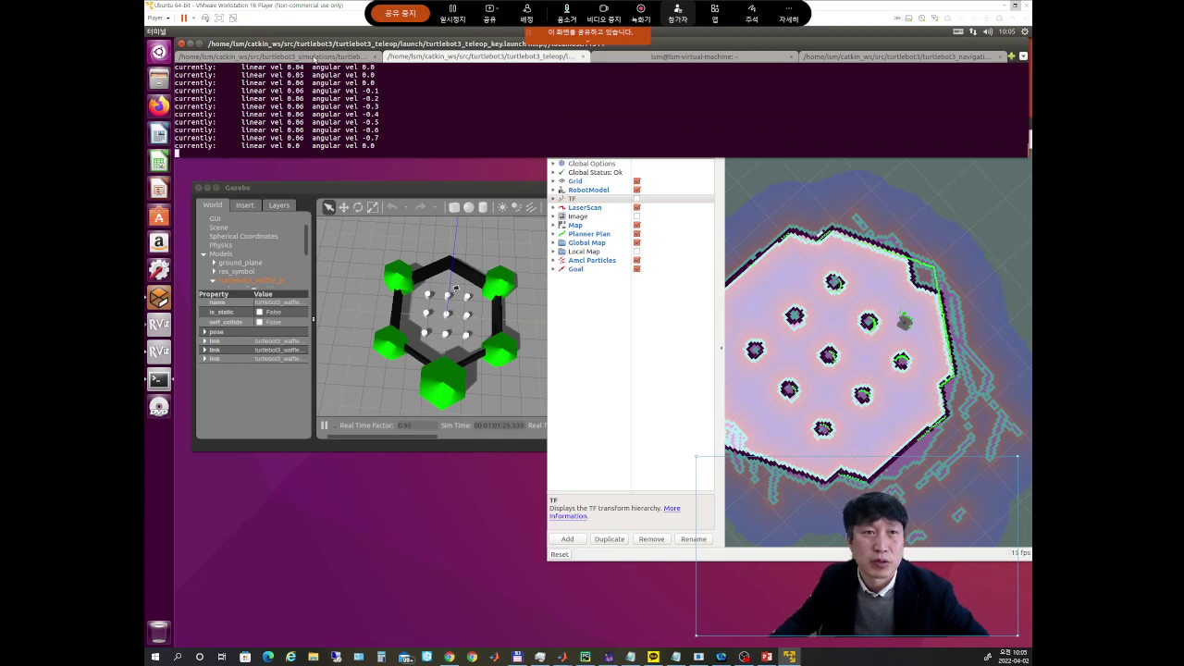
pyautogui.click(315, 58)
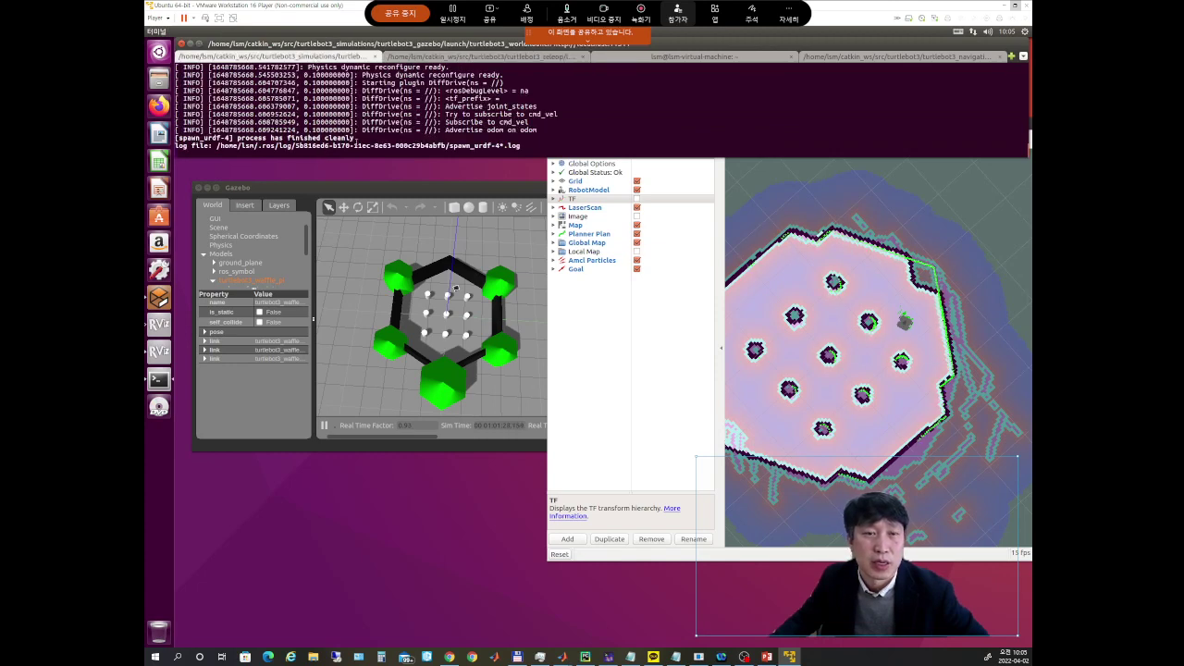
pyautogui.click(430, 57)
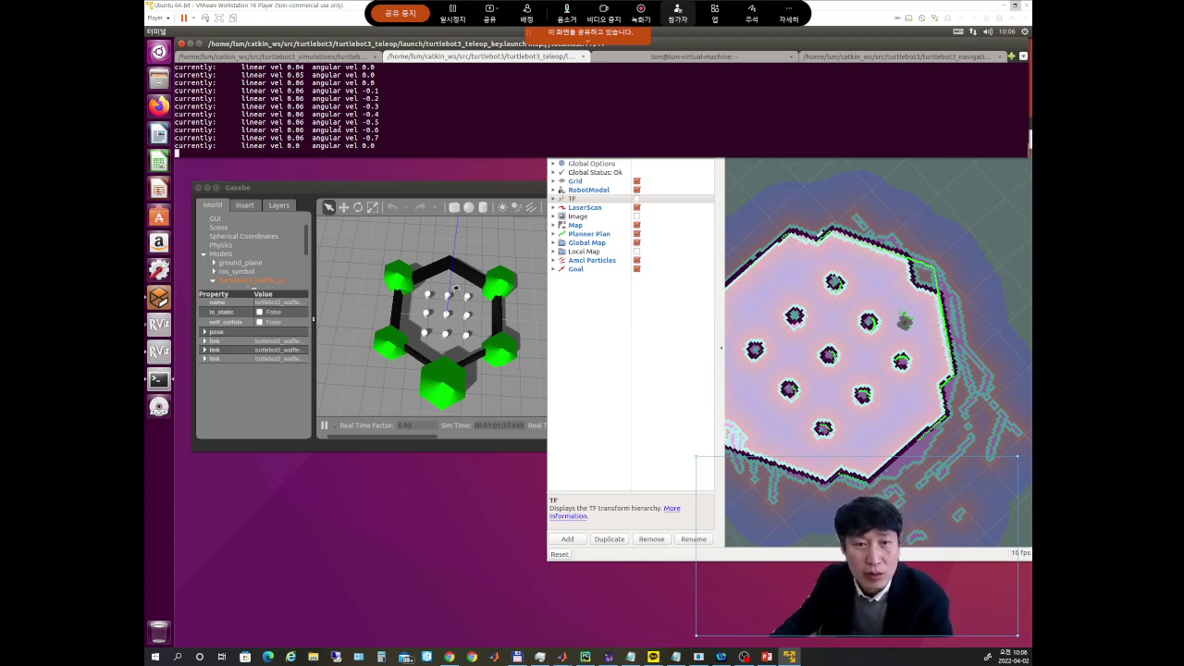
pyautogui.press('w')
pyautogui.press('w')
pyautogui.press('w')
pyautogui.press('w')
pyautogui.press('w')
pyautogui.press('w')
pyautogui.press('w')
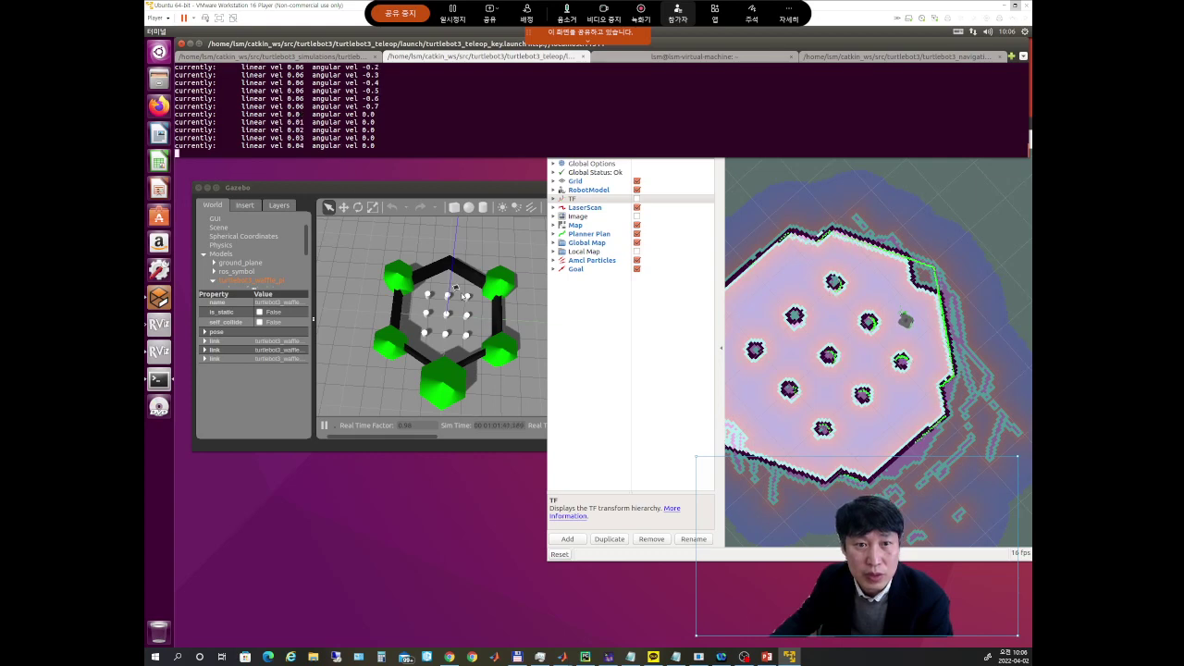
pyautogui.press('w')
pyautogui.press('w')
pyautogui.press('w')
pyautogui.press('w')
pyautogui.press('w')
pyautogui.press('w')
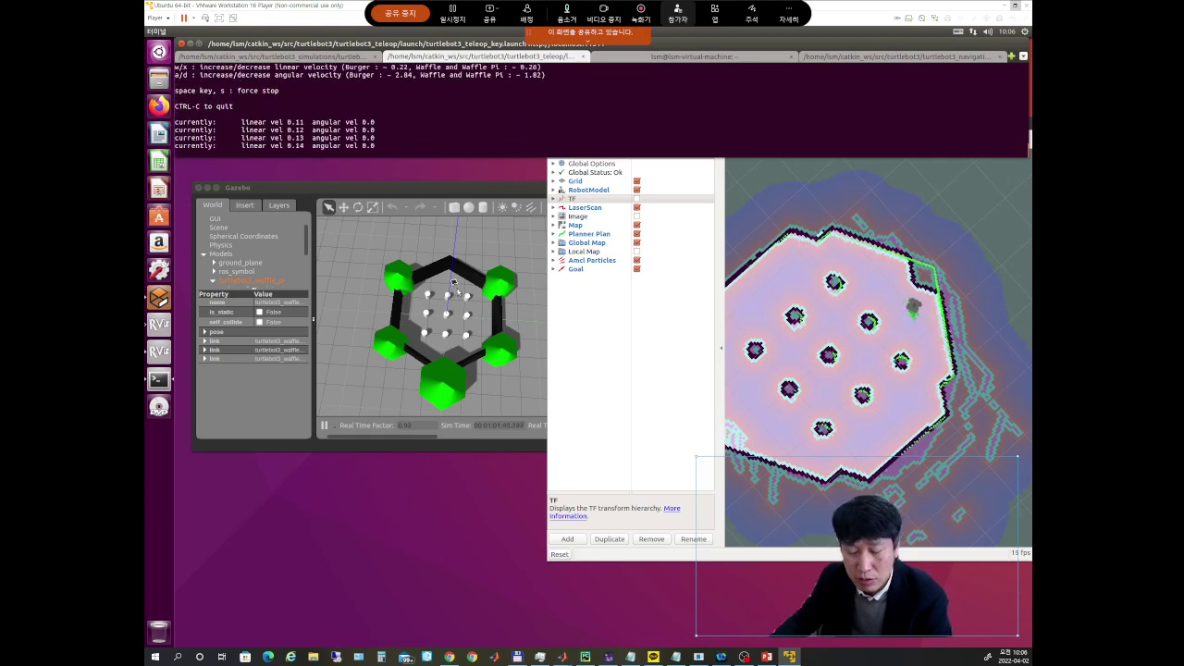
pyautogui.press('s')
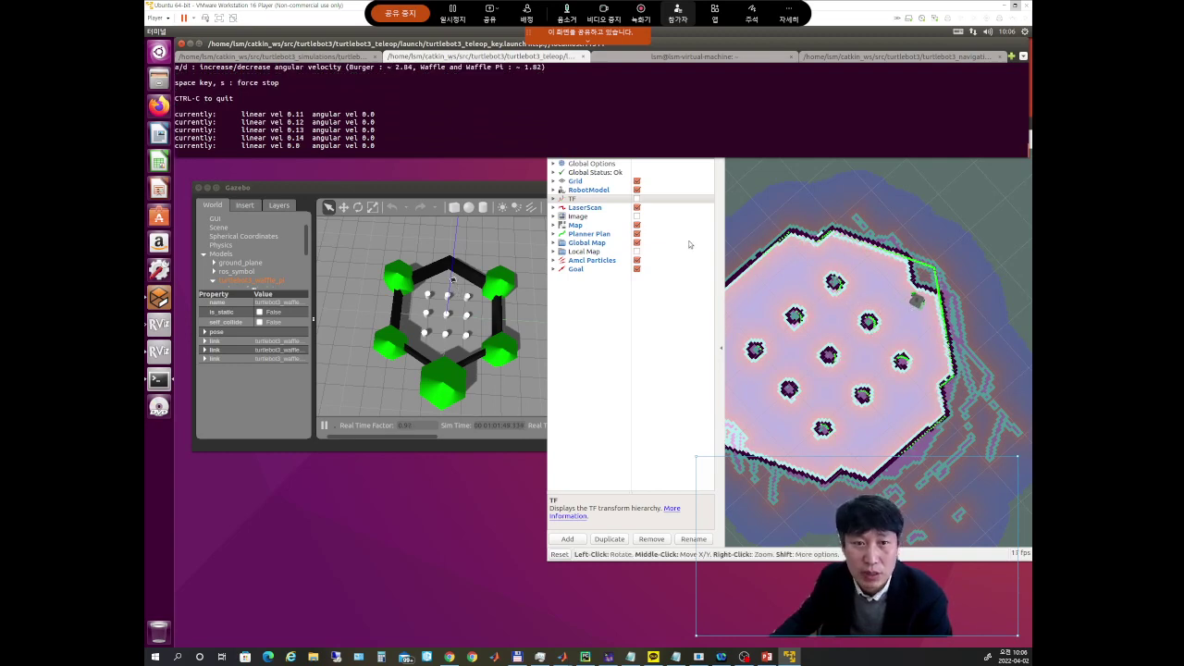
# - Rotate the robot in place by raising its angular velocity to 1.2 through teleop, and force it to stop
pyautogui.press('a')
pyautogui.press('a')
pyautogui.press('a')
pyautogui.press('a')
pyautogui.press('a')
pyautogui.press('a')
pyautogui.press('a')
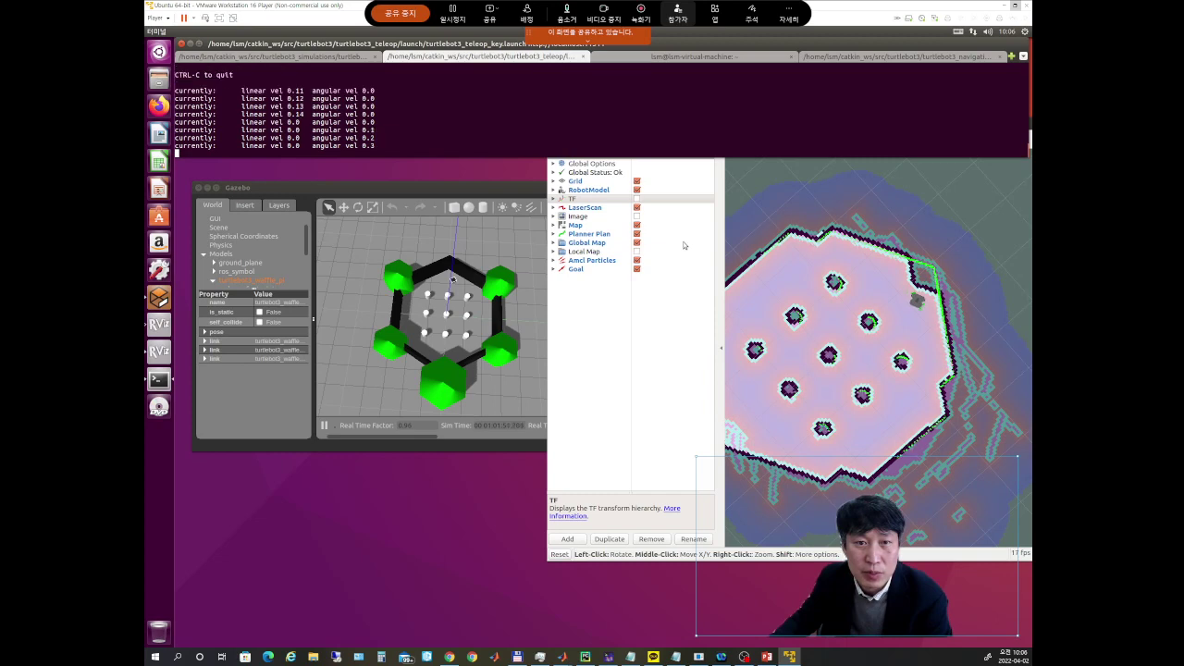
pyautogui.press('a')
pyautogui.press('a')
pyautogui.press('a')
pyautogui.press('a')
pyautogui.press('a')
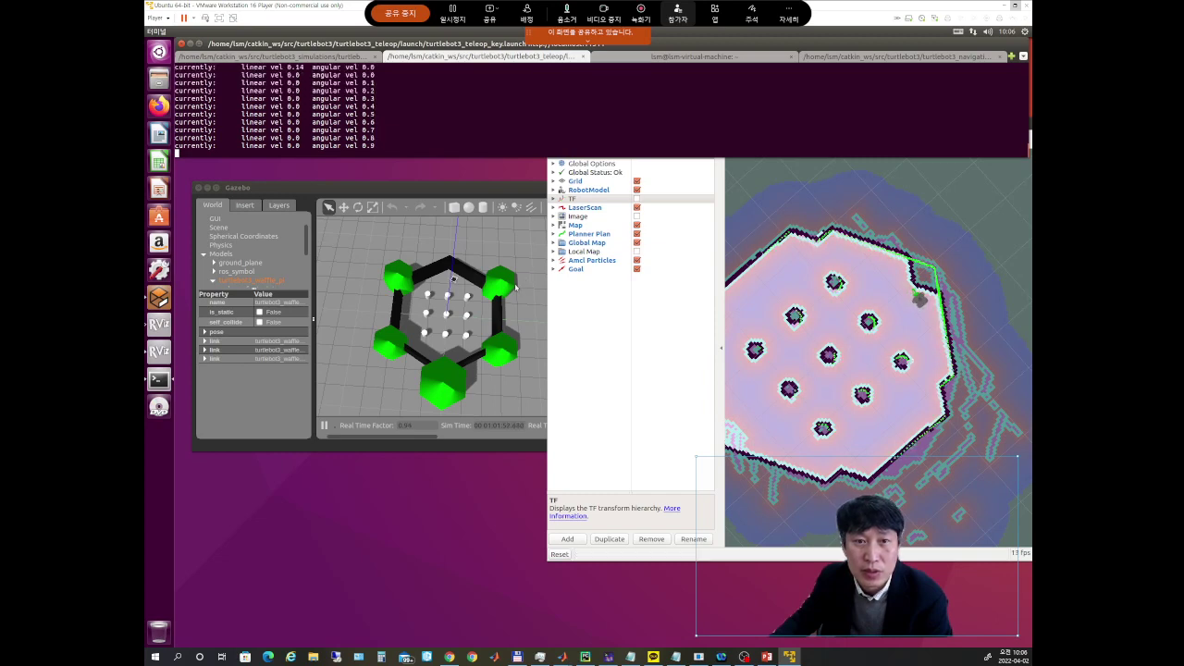
pyautogui.press('s')
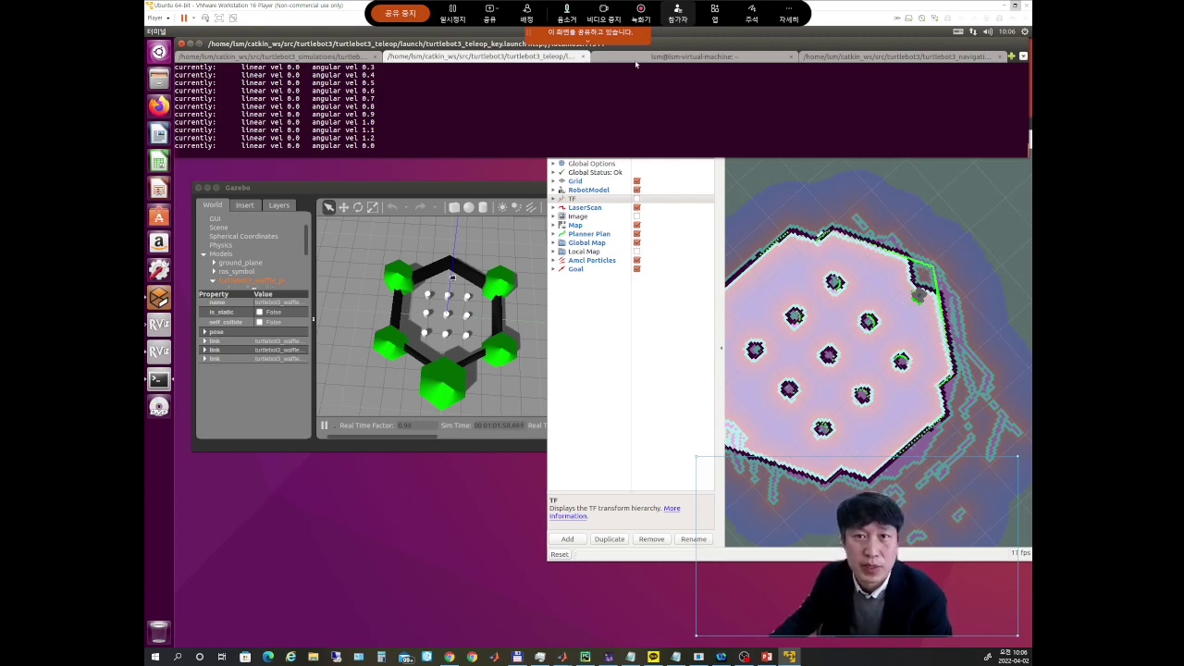
# - Bring up the turtlebot3_navigation terminal output and send the robot a 2D Nav Goal near the opposite side of the map
pyautogui.click(745, 58)
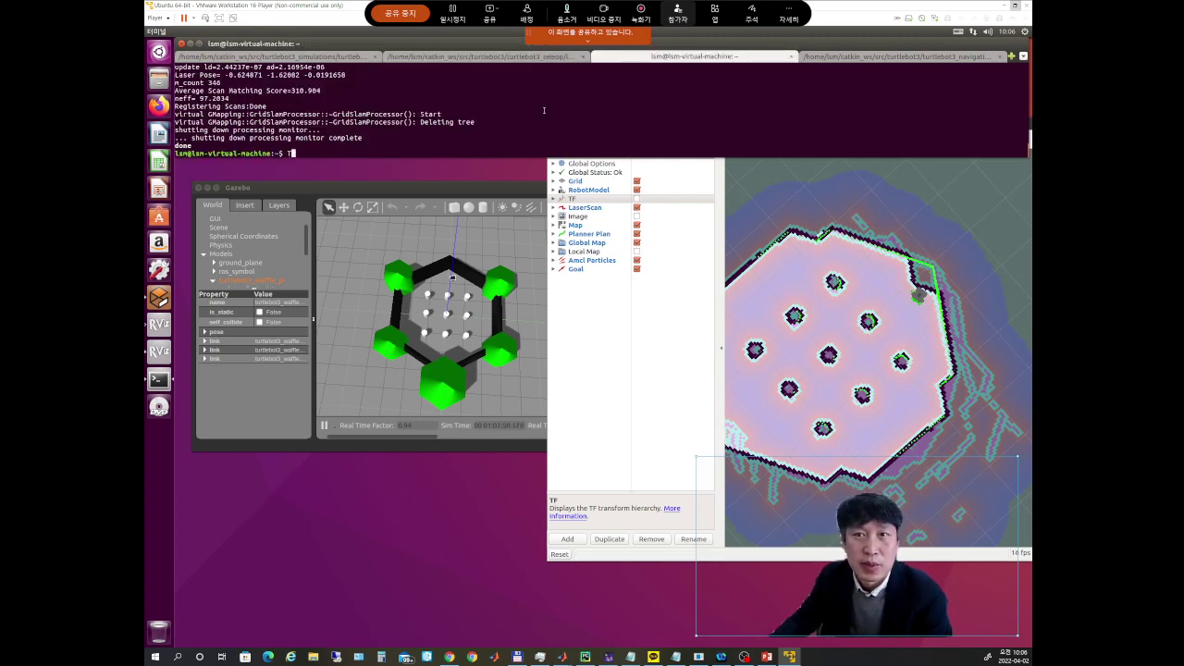
pyautogui.click(842, 60)
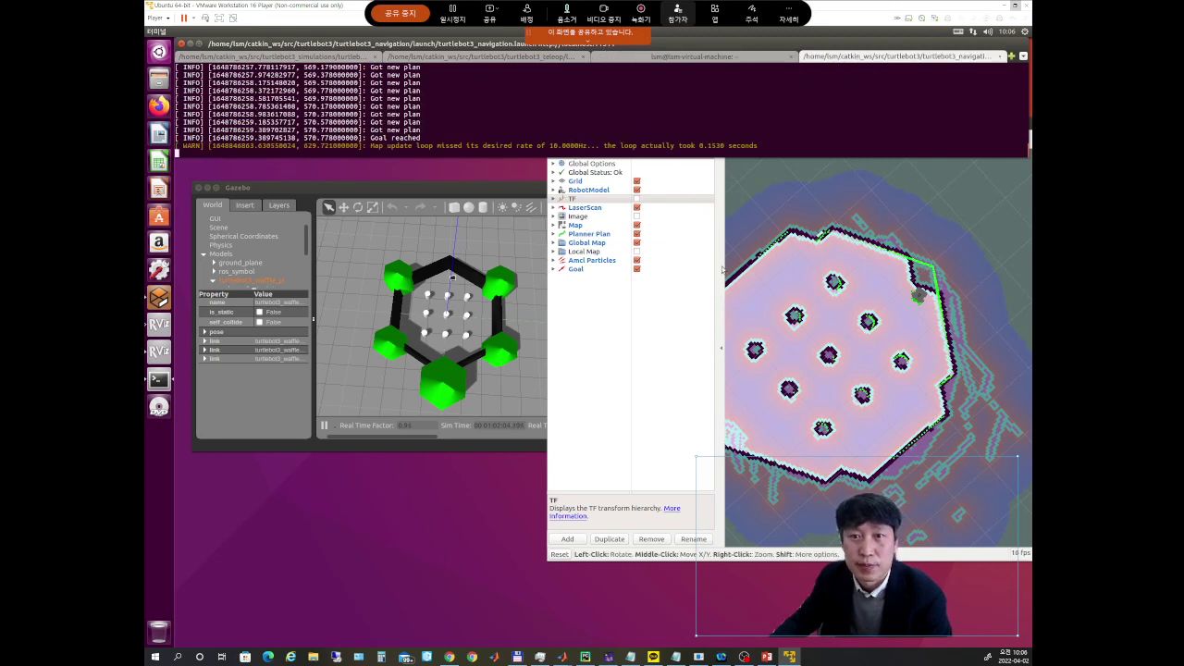
pyautogui.click(688, 307)
pyautogui.click(768, 138)
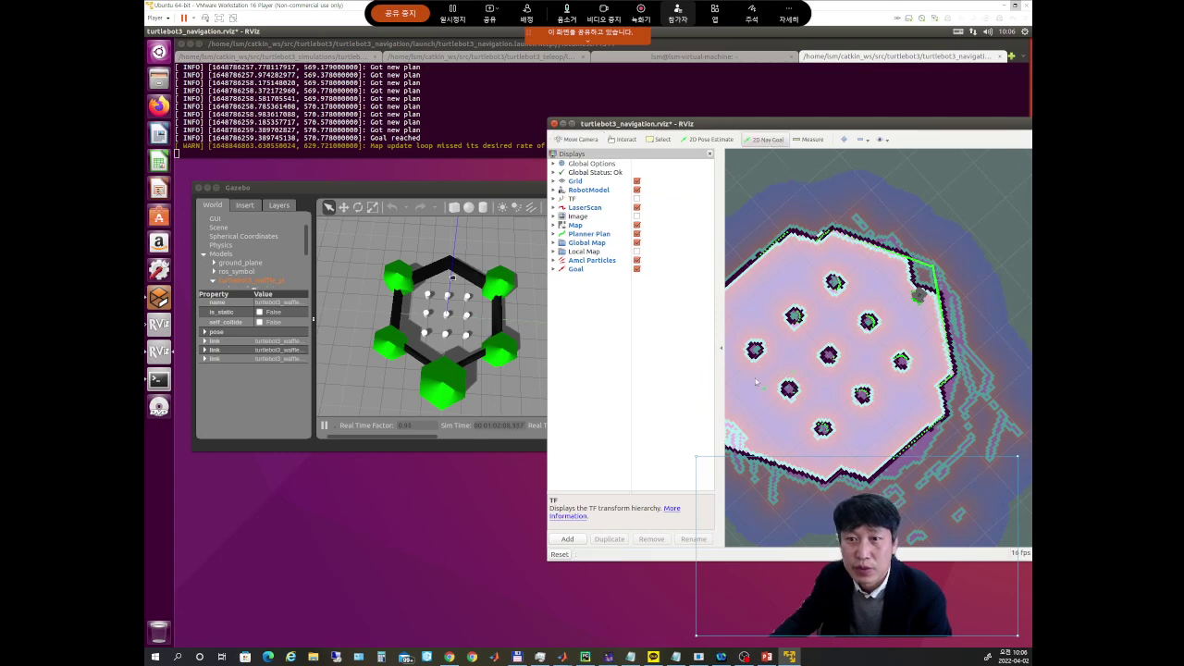
pyautogui.moveTo(756, 381)
pyautogui.mouseDown()
pyautogui.moveTo(765, 373)
pyautogui.moveTo(760, 389)
pyautogui.mouseUp()
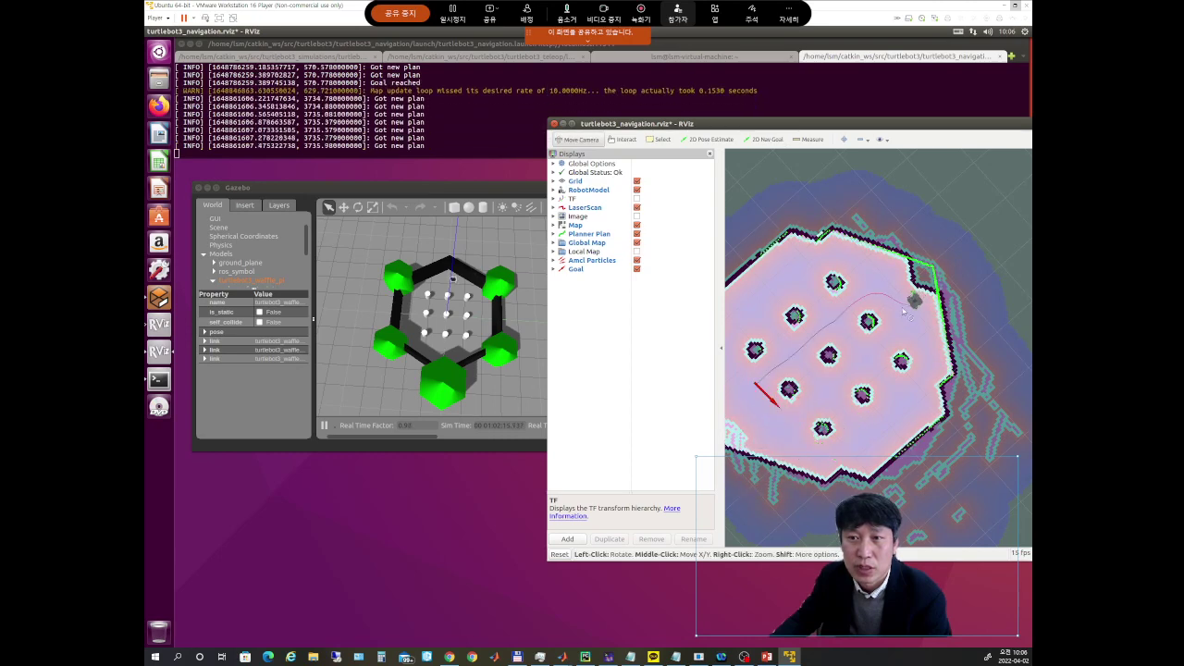